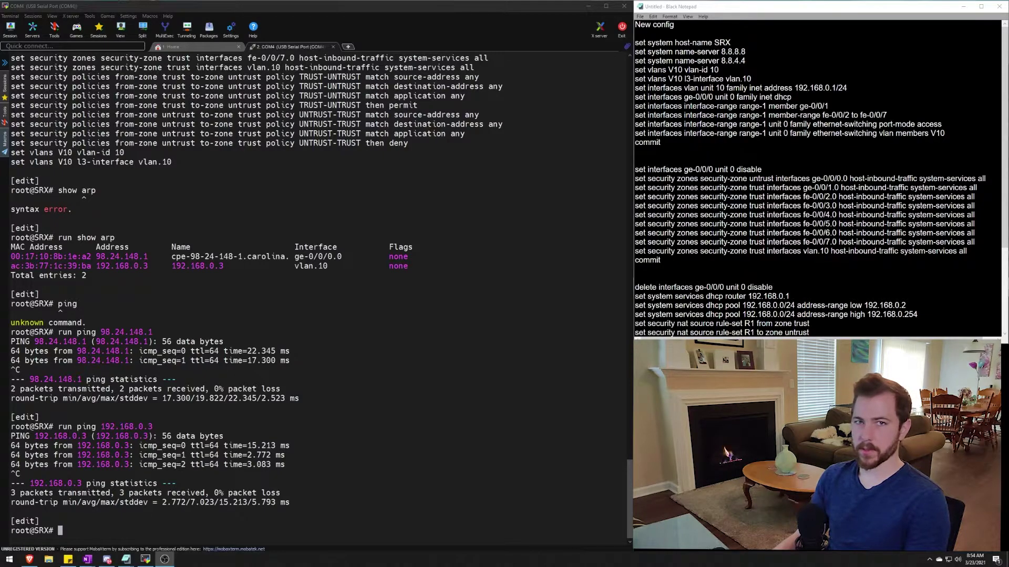
Start the Junos CLI from the root shell with cli, then enter configure mode.
{"action": "left_click", "coordinate": [179, 315]}
{"action": "key", "text": "Return"}
{"action": "key", "text": "Return"}
{"action": "key", "text": "Return"}
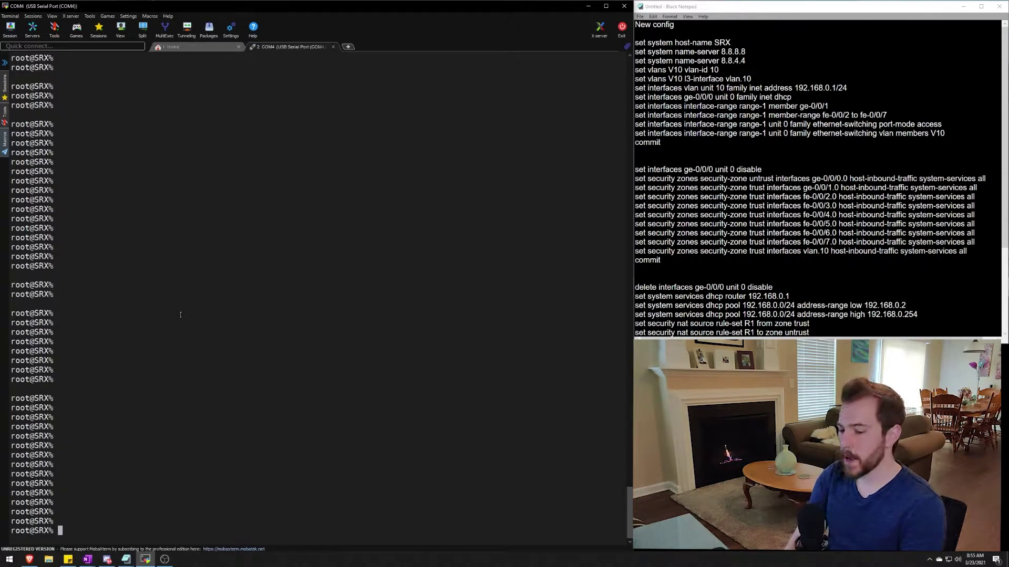
{"action": "type", "text": "cl"}
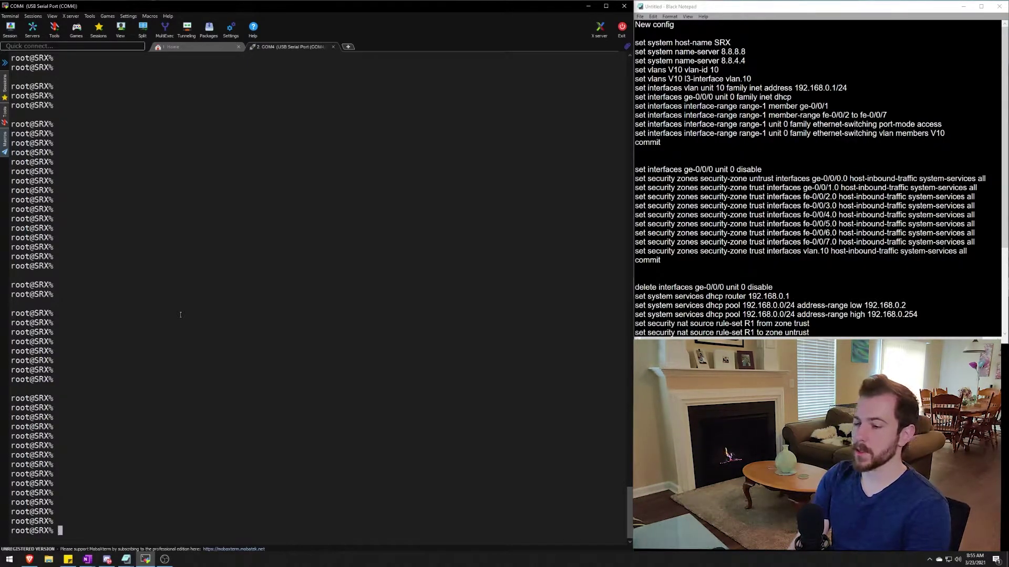
{"action": "type", "text": "cli"}
{"action": "key", "text": "Return"}
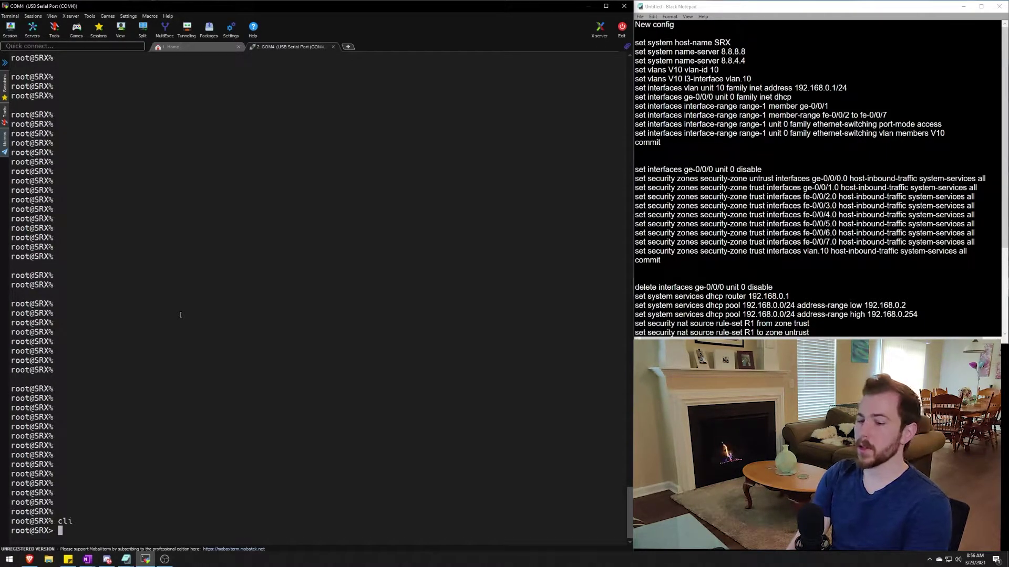
{"action": "type", "text": "conf"}
{"action": "key", "text": "Tab"}
{"action": "key", "text": "Return"}
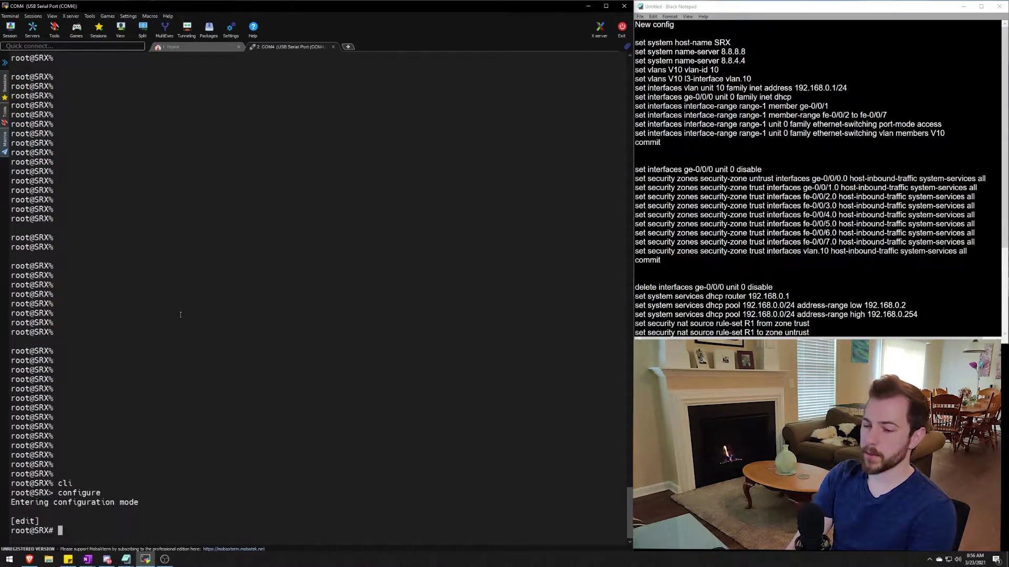
{"action": "type", "text": "dele"}
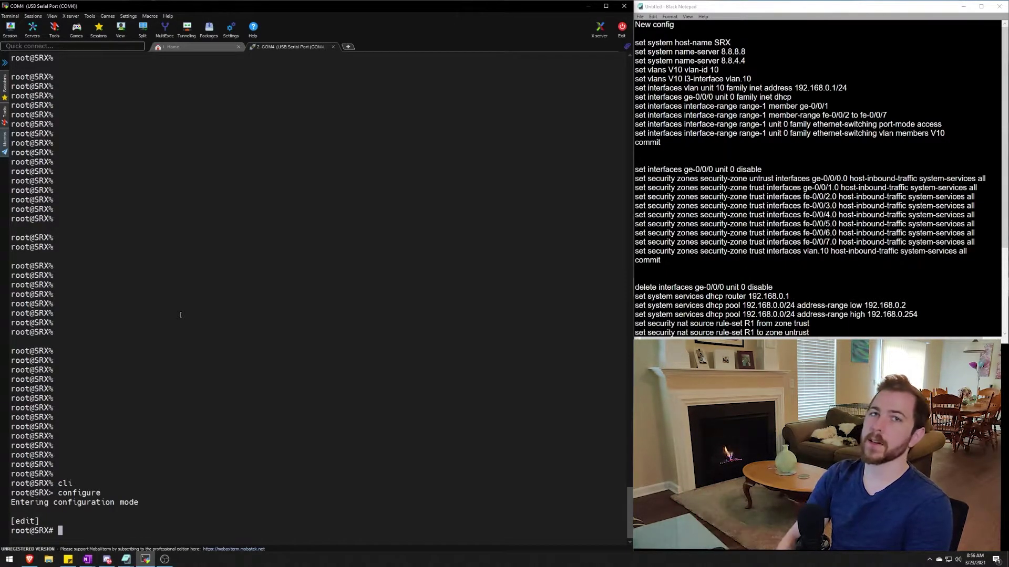
{"action": "type", "text": "dlet"}
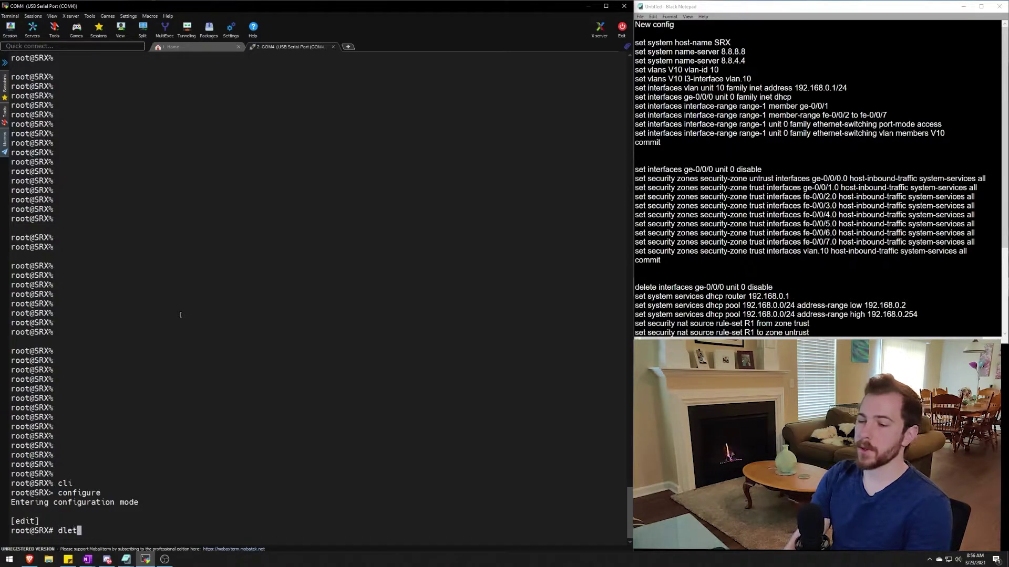
Delete the entire SRX configuration, confirm yes, and attempt a commit, which is refused.
{"action": "key", "text": "BackSpace"}
{"action": "key", "text": "BackSpace"}
{"action": "key", "text": "BackSpace"}
{"action": "type", "text": "del"}
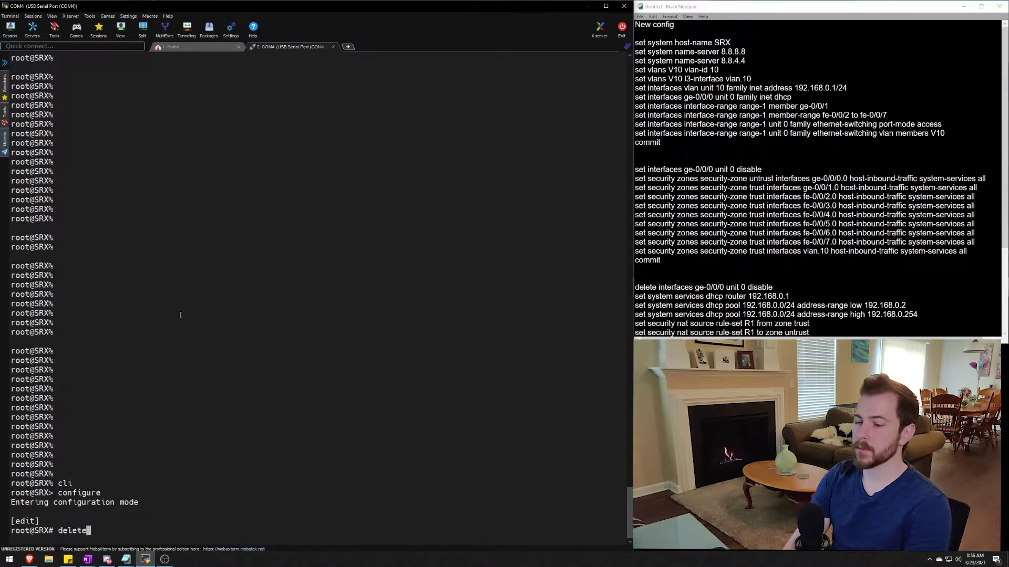
{"action": "key", "text": "Return"}
{"action": "type", "text": "s level? [yes,no] (no) yes"}
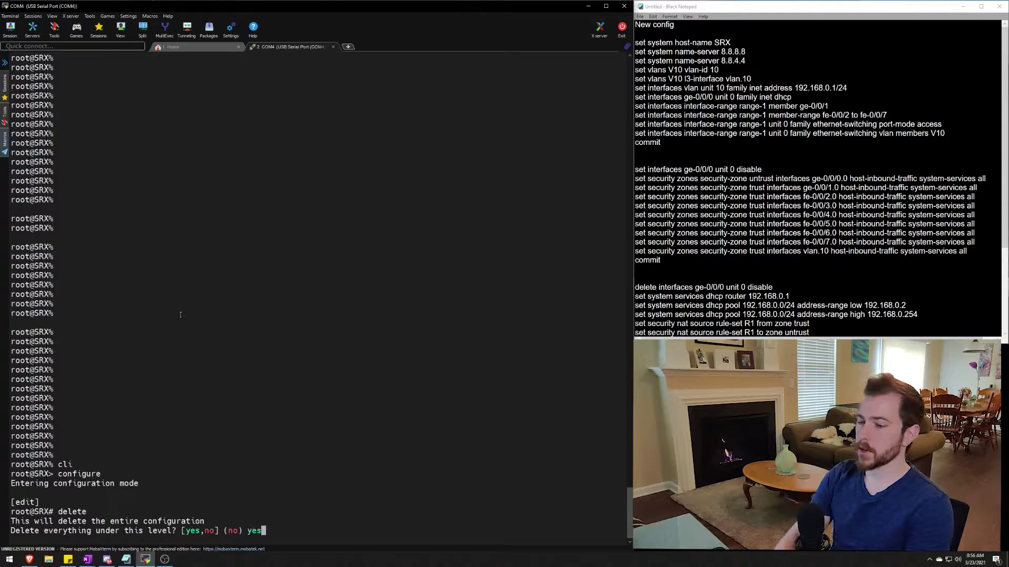
{"action": "key", "text": "Return"}
{"action": "type", "text": "comm"}
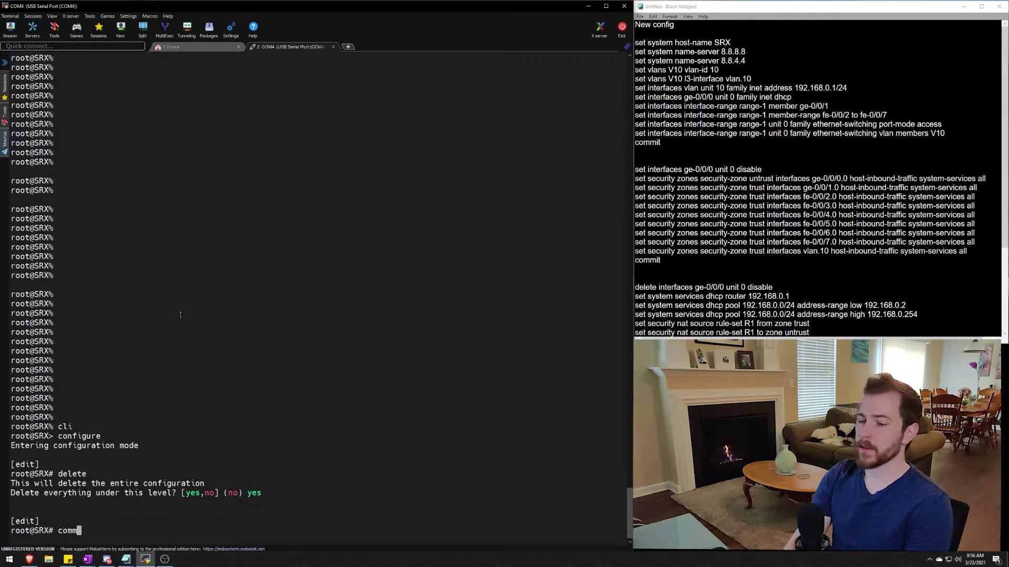
{"action": "type", "text": "it"}
{"action": "key", "text": "Return"}
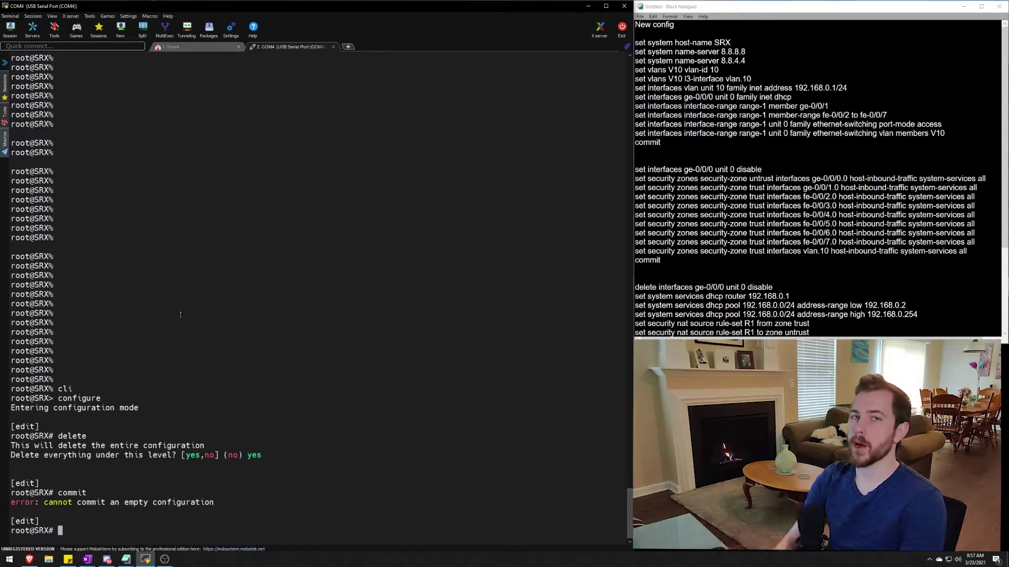
{"action": "type", "text": "set "}
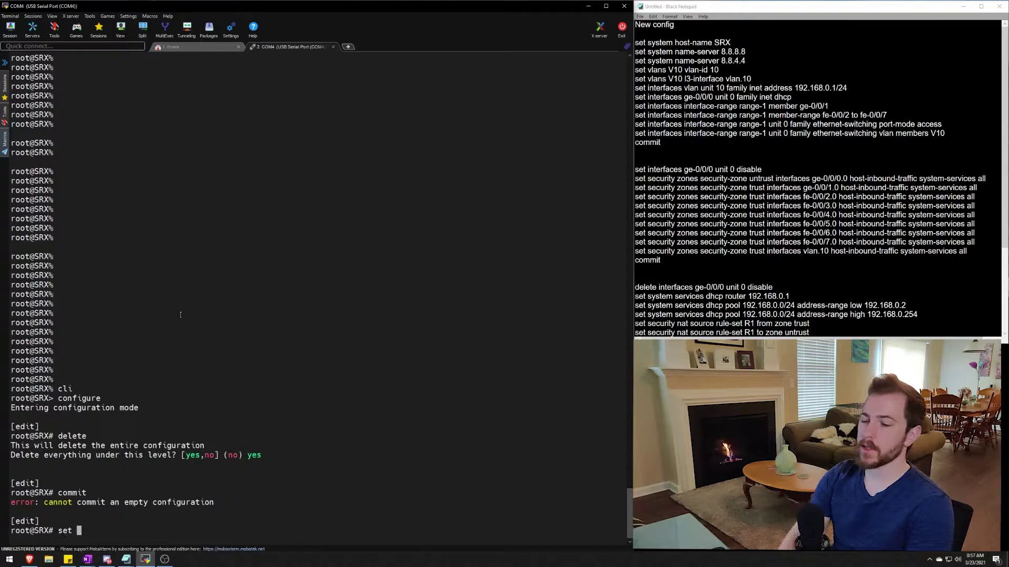
{"action": "type", "text": "system ro"}
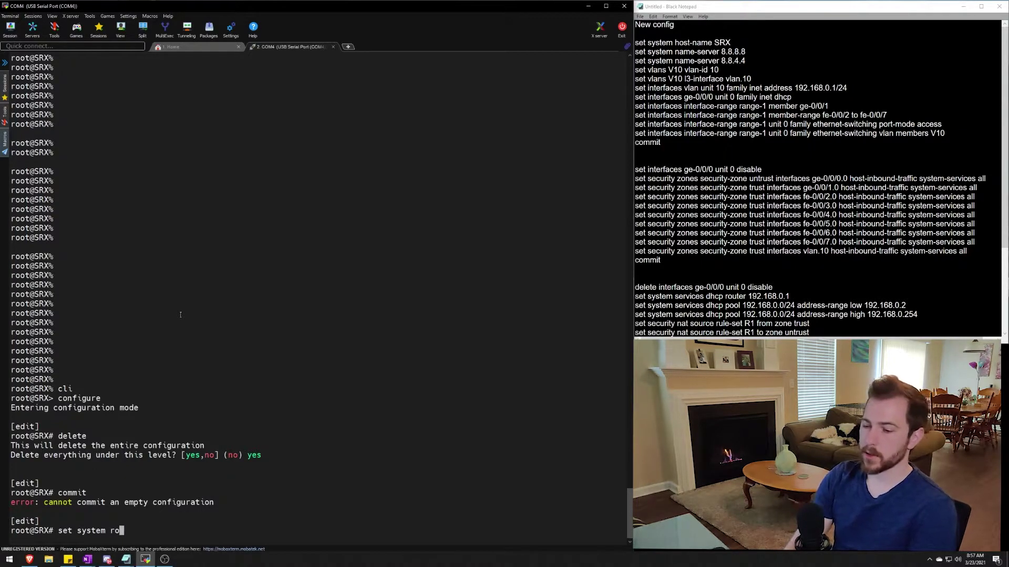
Set a plain-text root-authentication password, entered twice, and commit the configuration.
{"action": "key", "text": "Tab"}
{"action": "type", "text": "on p"}
{"action": "key", "text": "Tab"}
{"action": "key", "text": "Return"}
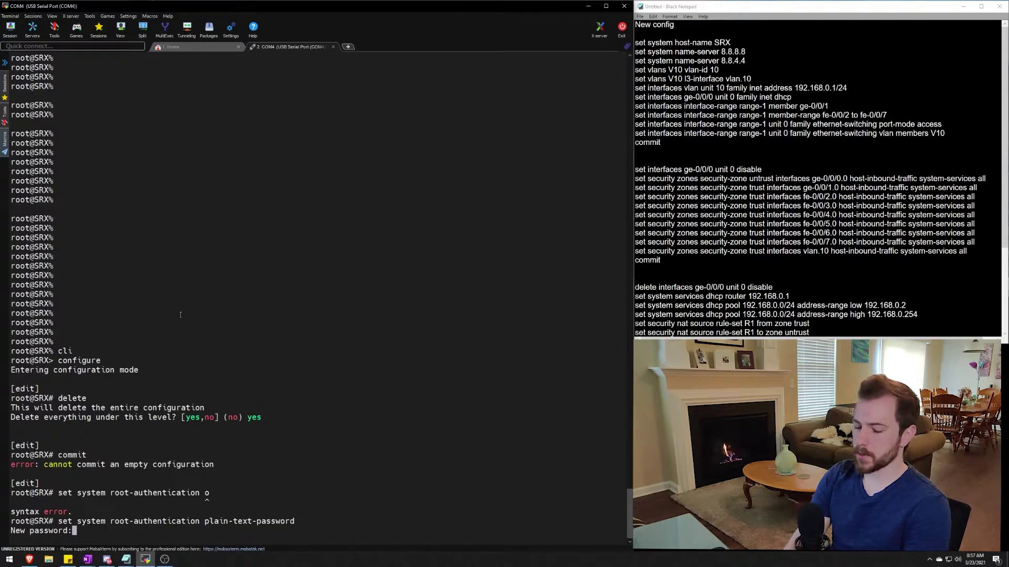
{"action": "key", "text": "Return"}
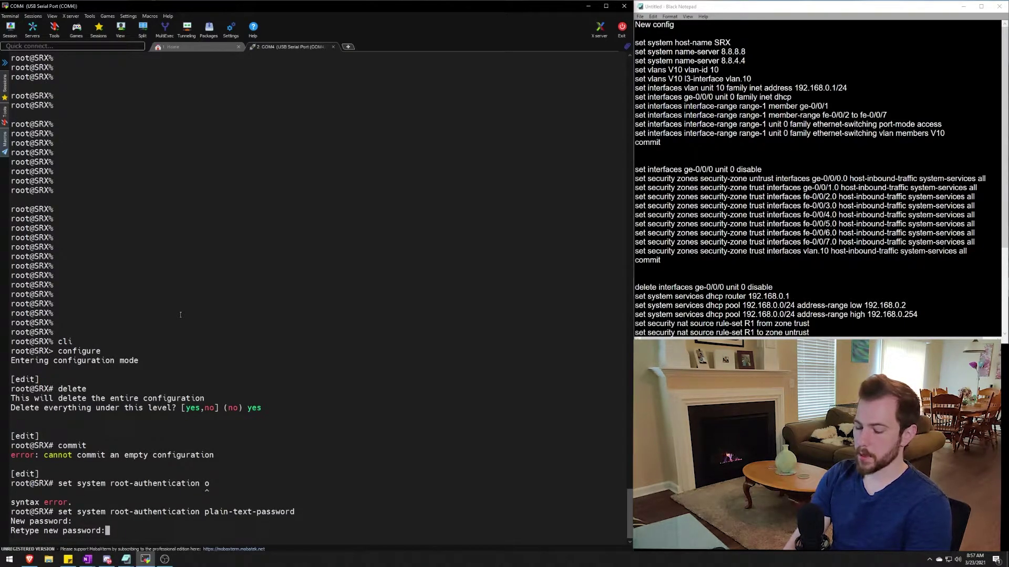
{"action": "key", "text": "Return"}
{"action": "type", "text": "c"}
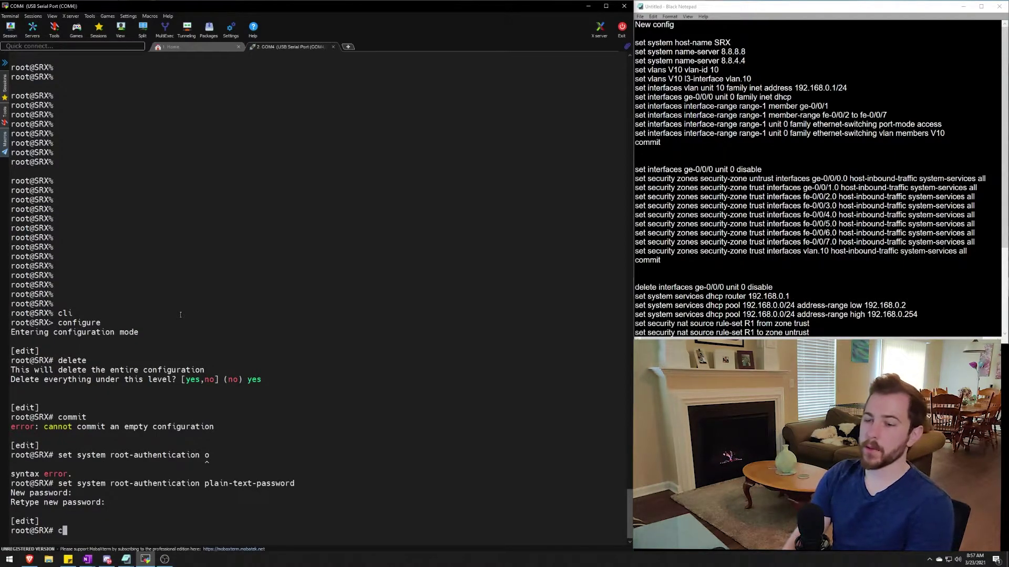
{"action": "type", "text": "ommit"}
{"action": "key", "text": "Return"}
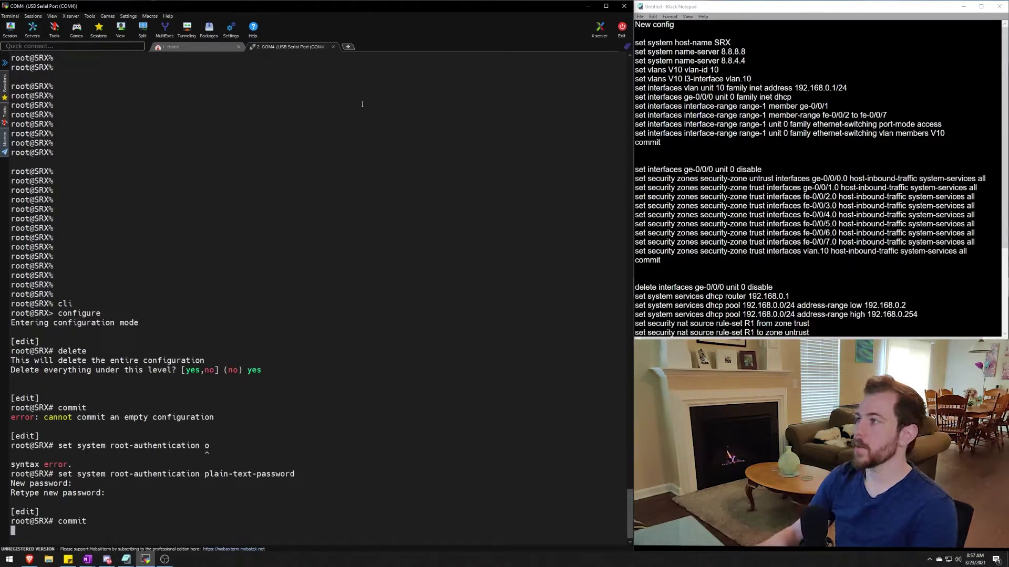
{"action": "scroll", "coordinate": [820, 173], "scroll_direction": "down", "scroll_amount": 1}
{"action": "scroll", "coordinate": [820, 174], "scroll_direction": "down", "scroll_amount": 4}
{"action": "scroll", "coordinate": [820, 174], "scroll_direction": "up", "scroll_amount": 3}
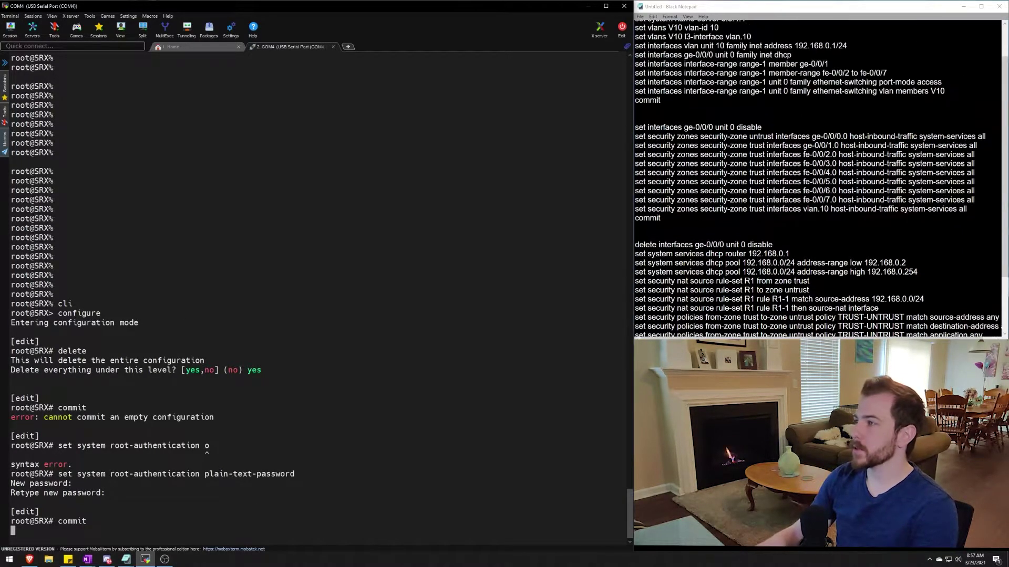
{"action": "scroll", "coordinate": [820, 178], "scroll_direction": "up", "scroll_amount": 2}
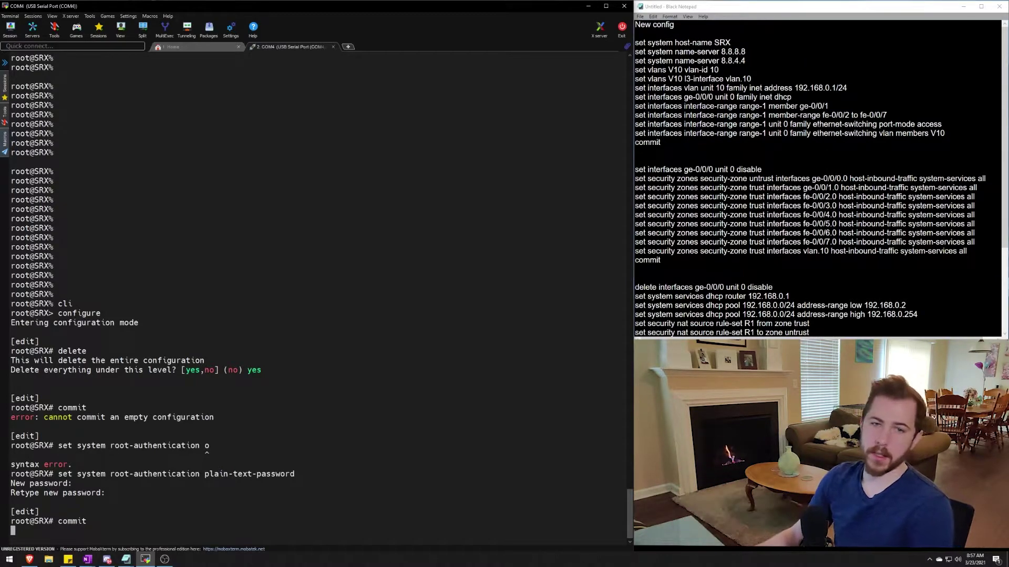
{"action": "scroll", "coordinate": [820, 174], "scroll_direction": "down", "scroll_amount": 2}
{"action": "scroll", "coordinate": [820, 174], "scroll_direction": "down", "scroll_amount": 1}
{"action": "scroll", "coordinate": [820, 173], "scroll_direction": "down", "scroll_amount": 1}
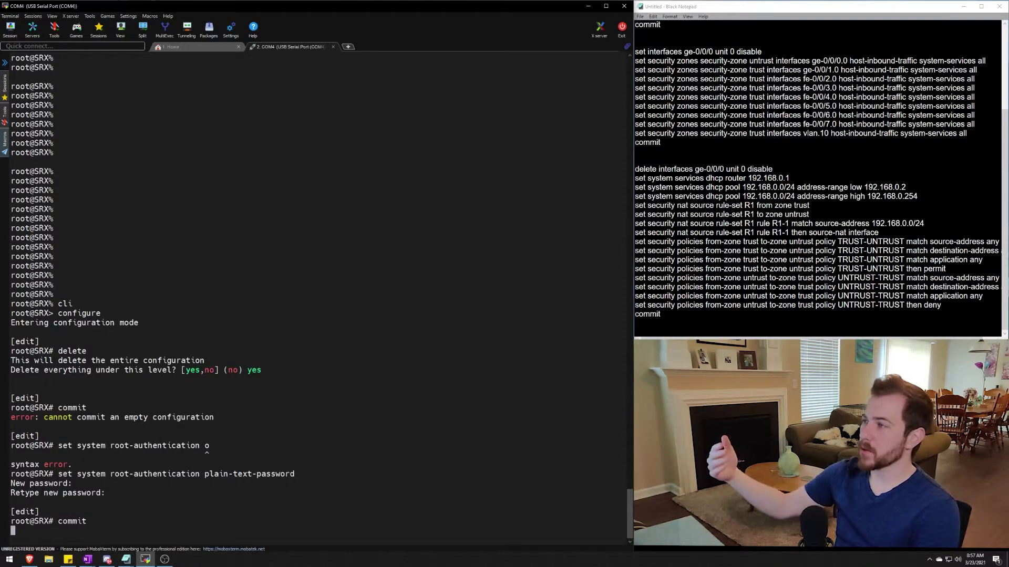
{"action": "scroll", "coordinate": [820, 173], "scroll_direction": "up", "scroll_amount": 3}
{"action": "scroll", "coordinate": [819, 173], "scroll_direction": "up", "scroll_amount": 1}
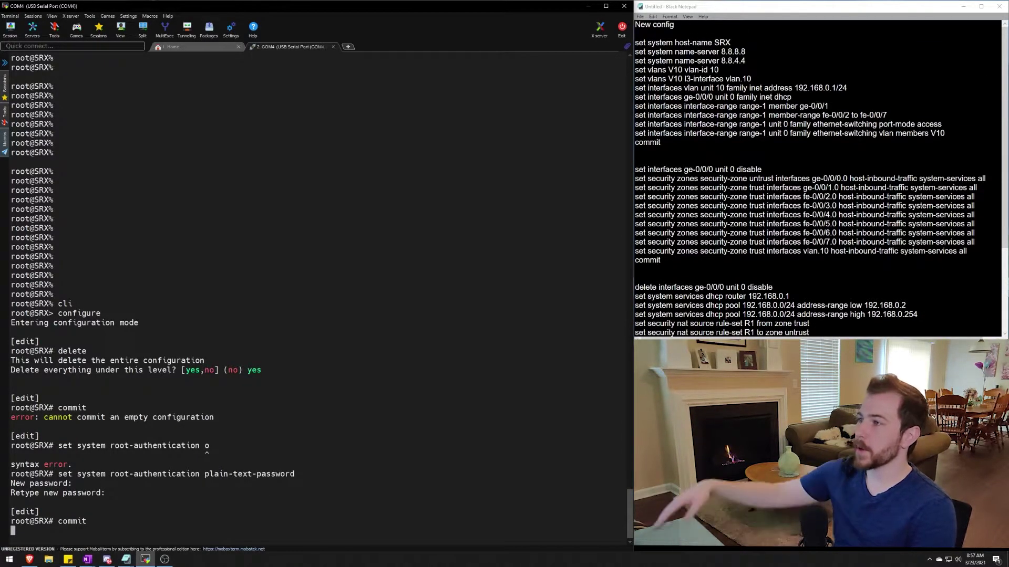
{"action": "scroll", "coordinate": [820, 173], "scroll_direction": "down", "scroll_amount": 3}
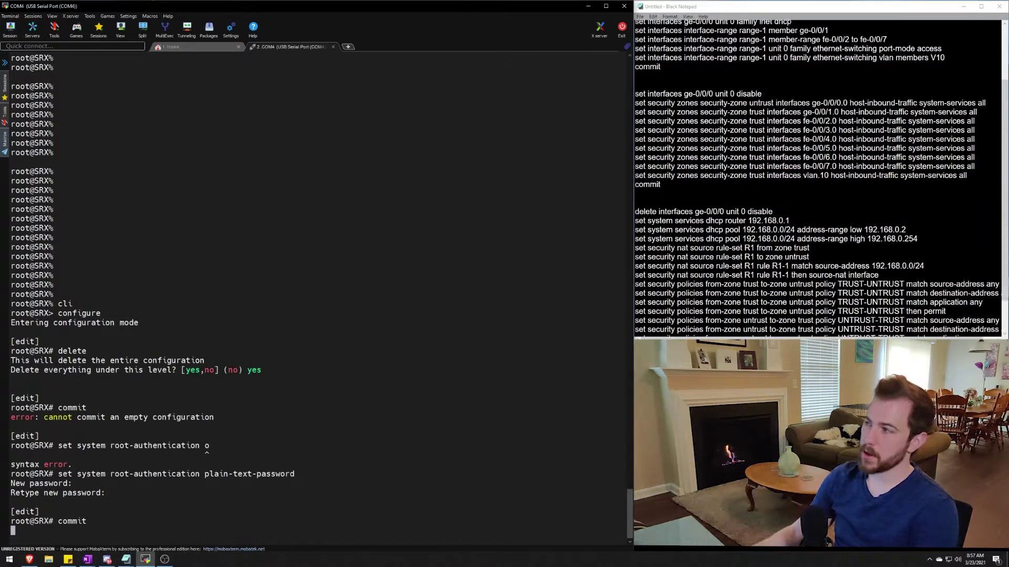
{"action": "scroll", "coordinate": [820, 174], "scroll_direction": "down", "scroll_amount": 2}
{"action": "scroll", "coordinate": [820, 173], "scroll_direction": "up", "scroll_amount": 10}
{"action": "scroll", "coordinate": [820, 174], "scroll_direction": "down", "scroll_amount": 7}
{"action": "scroll", "coordinate": [820, 174], "scroll_direction": "down", "scroll_amount": 2}
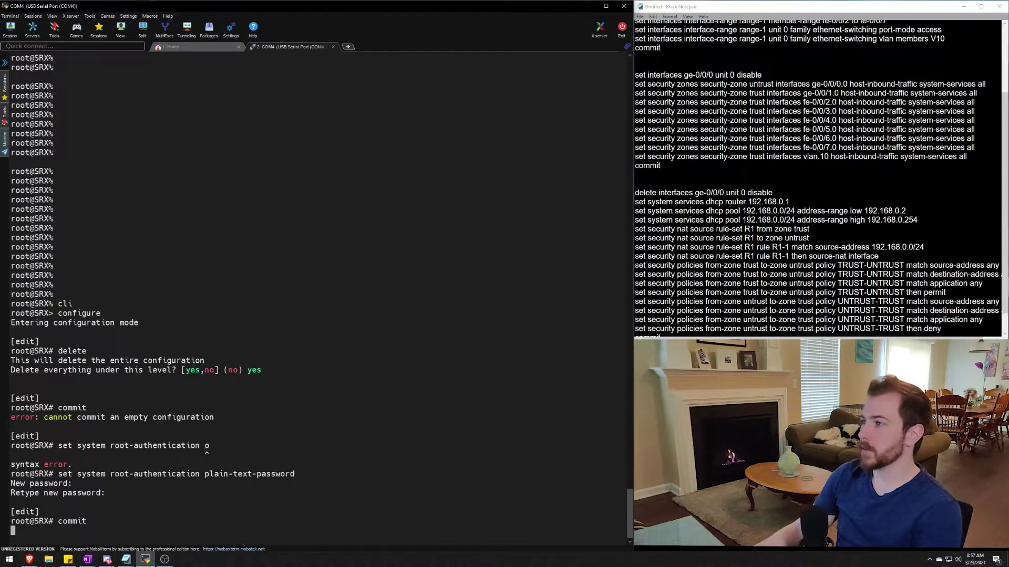
{"action": "scroll", "coordinate": [819, 174], "scroll_direction": "down", "scroll_amount": 1}
{"action": "scroll", "coordinate": [820, 173], "scroll_direction": "up", "scroll_amount": 3}
{"action": "scroll", "coordinate": [819, 174], "scroll_direction": "up", "scroll_amount": 1}
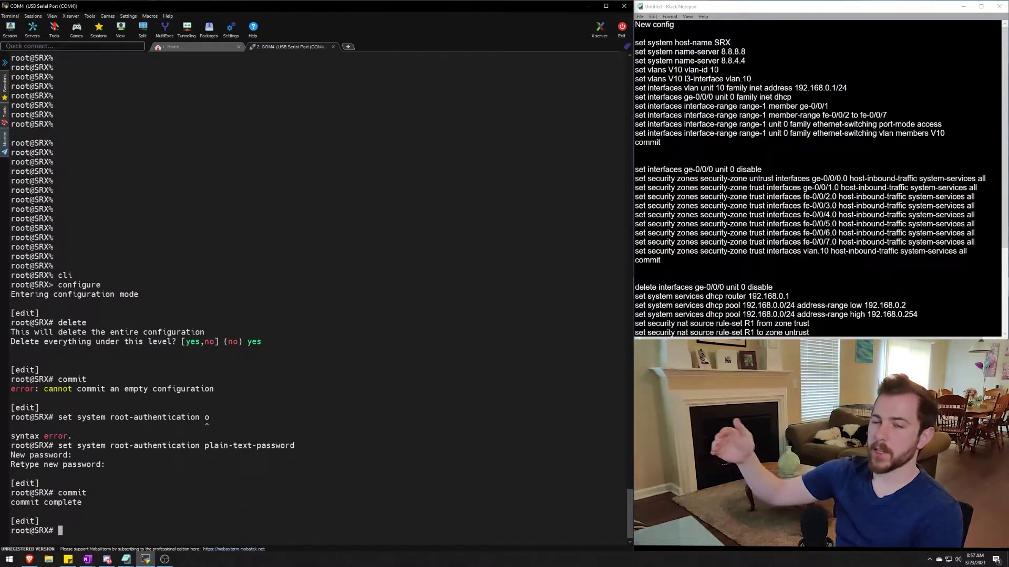
{"action": "scroll", "coordinate": [820, 174], "scroll_direction": "down", "scroll_amount": 1}
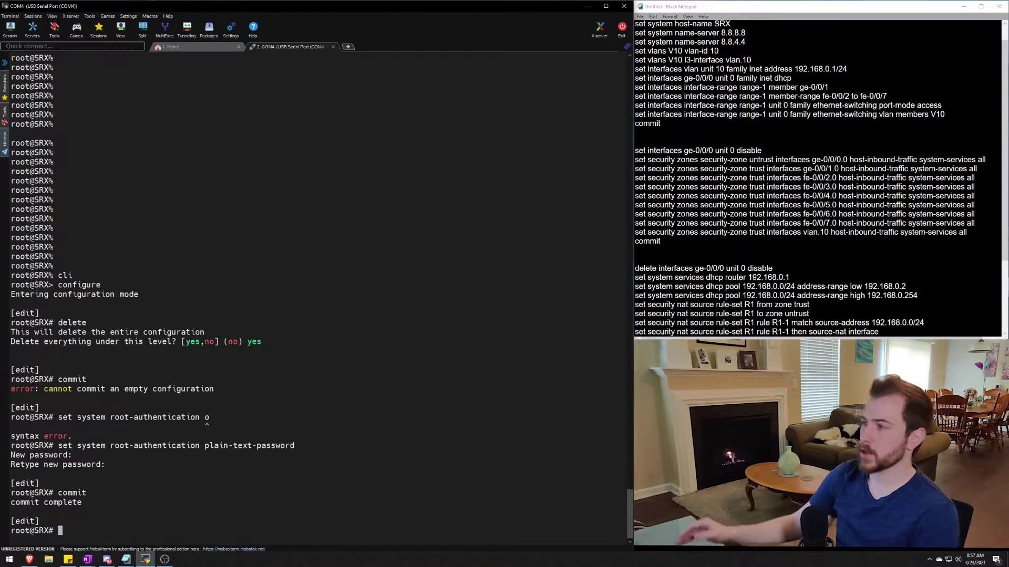
{"action": "scroll", "coordinate": [820, 174], "scroll_direction": "down", "scroll_amount": 3}
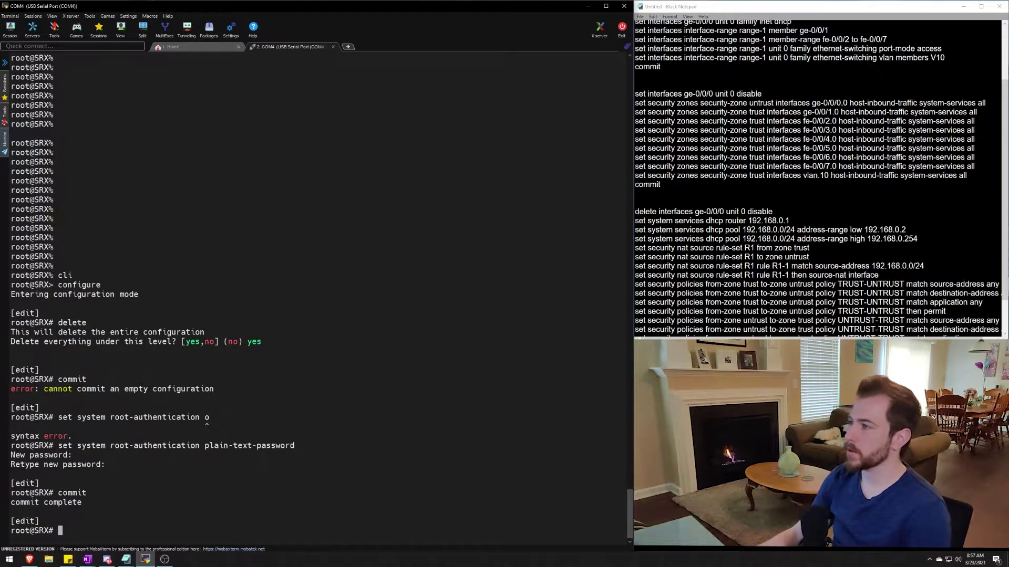
{"action": "scroll", "coordinate": [820, 174], "scroll_direction": "up", "scroll_amount": 5}
{"action": "type", "text": "run "}
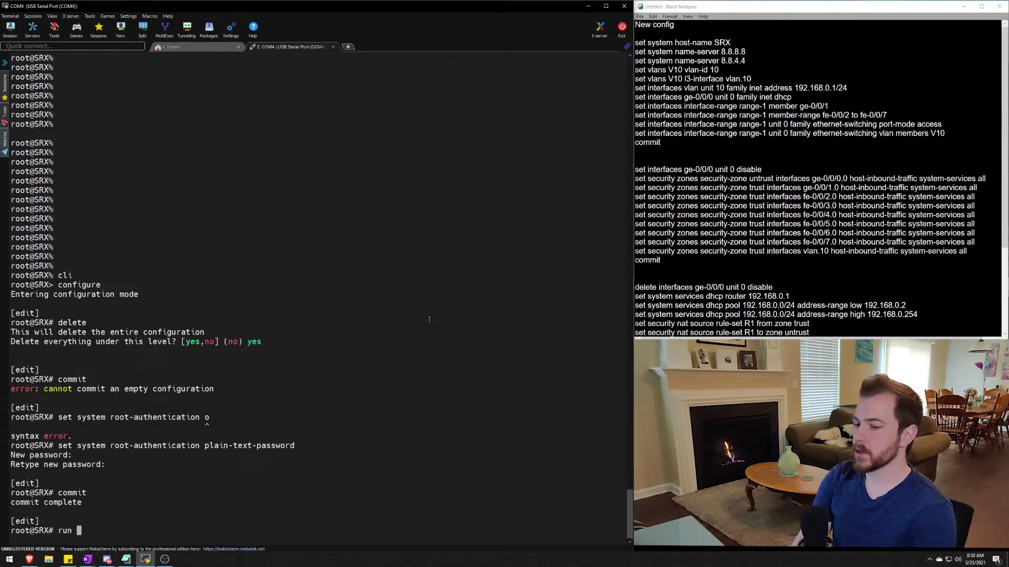
{"action": "type", "text": "conf"}
Run 'run show configuration | display set' at the config prompt.
{"action": "key", "text": "space"}
{"action": "key", "text": "BackSpace"}
{"action": "key", "text": "BackSpace"}
{"action": "key", "text": "BackSpace"}
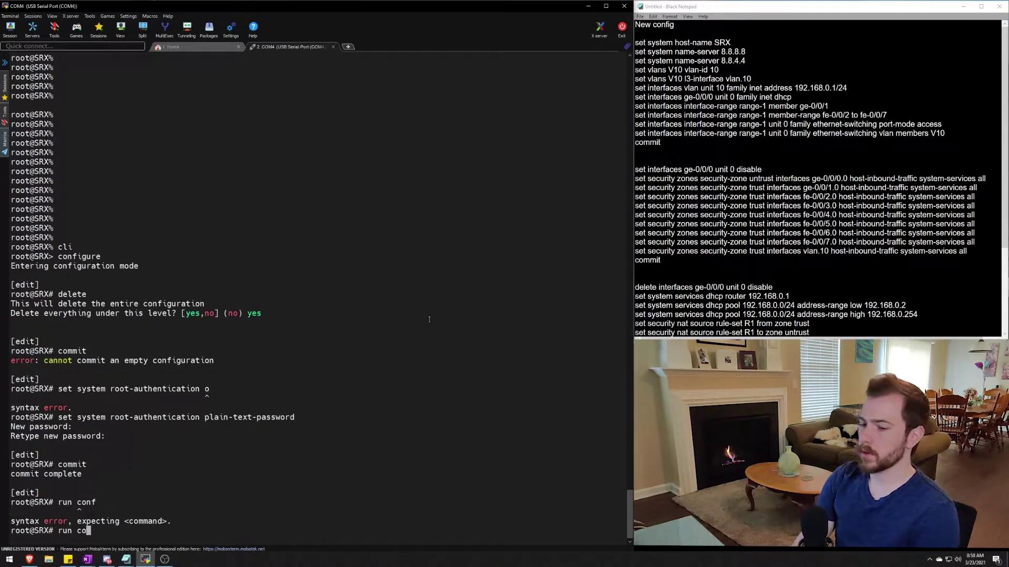
{"action": "type", "text": "ru"}
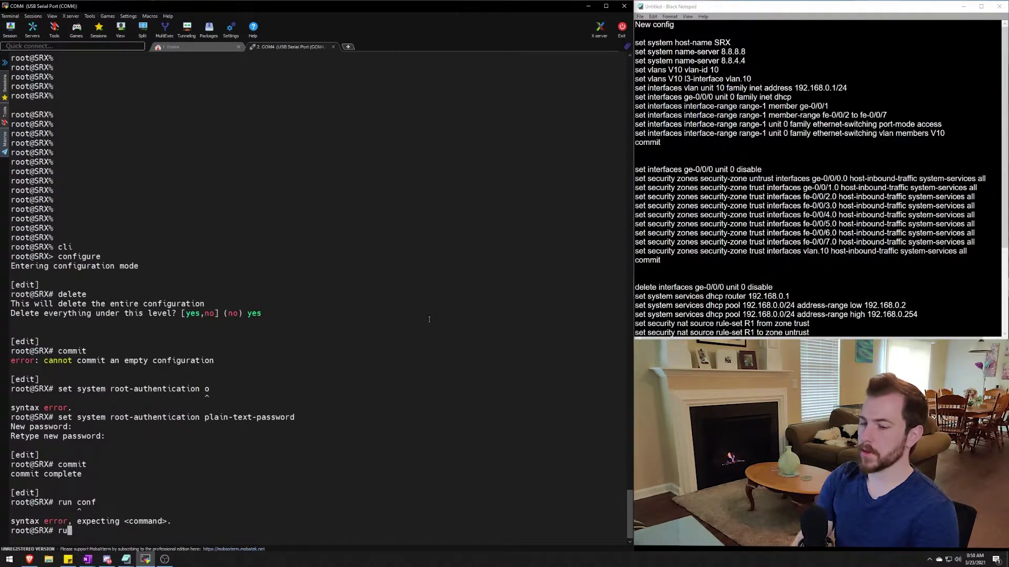
{"action": "type", "text": "n show con"}
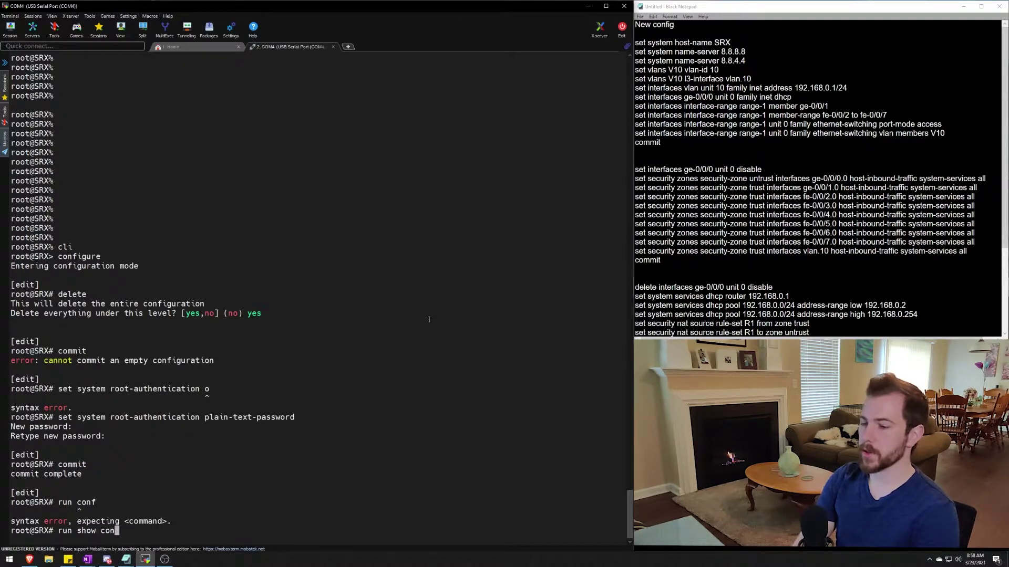
{"action": "key", "text": "Tab"}
{"action": "type", "text": "f"}
{"action": "key", "text": "Tab"}
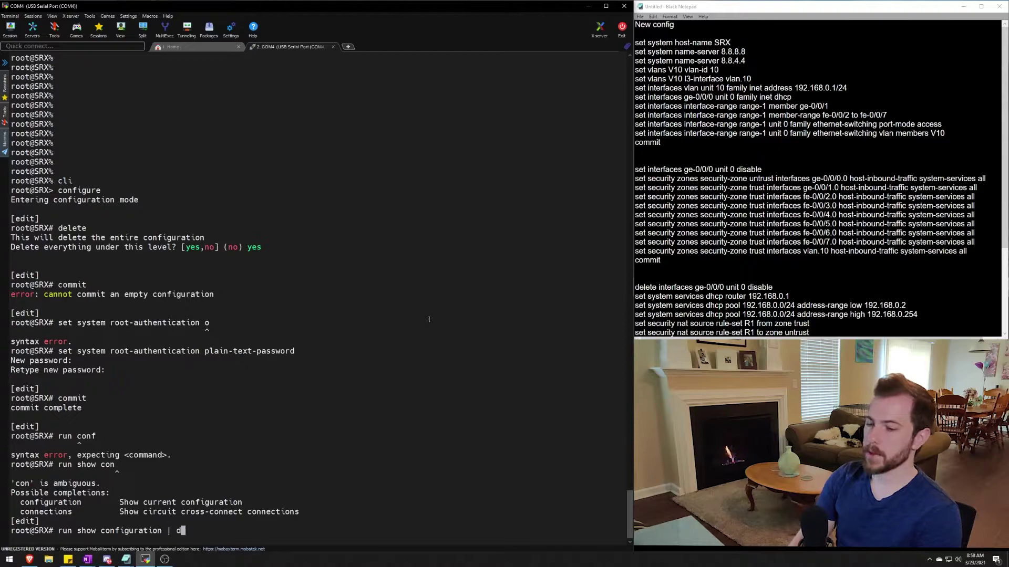
{"action": "type", "text": "isplay set"}
{"action": "key", "text": "Return"}
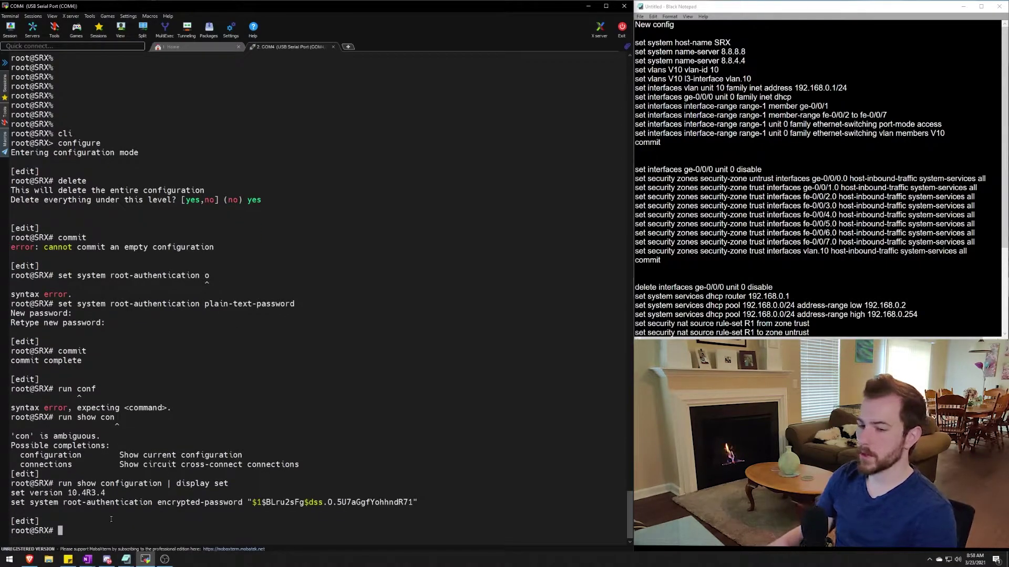
Highlight the set version line and the encrypted root-authentication password line in the output.
{"action": "left_click_drag", "start_coordinate": [11, 492], "coordinate": [155, 502]}
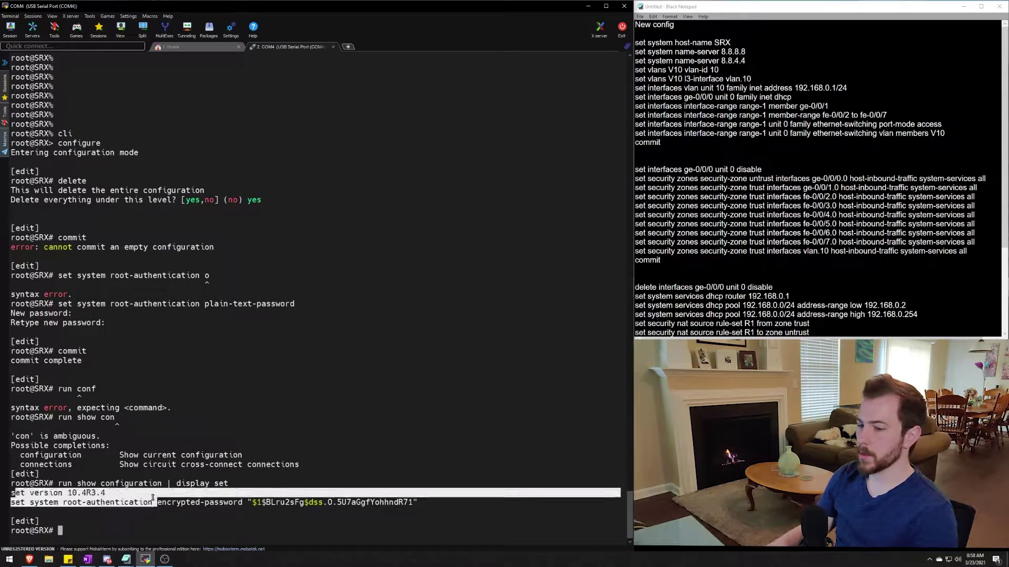
{"action": "left_click_drag", "start_coordinate": [19, 494], "coordinate": [100, 493]}
{"action": "left_click", "coordinate": [32, 495]}
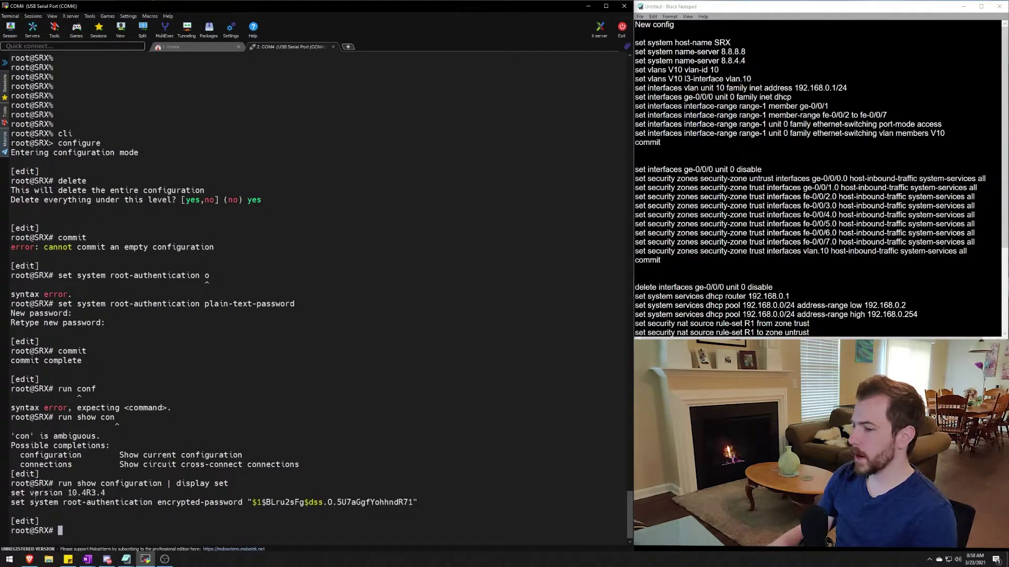
{"action": "left_click_drag", "start_coordinate": [33, 502], "coordinate": [622, 502]}
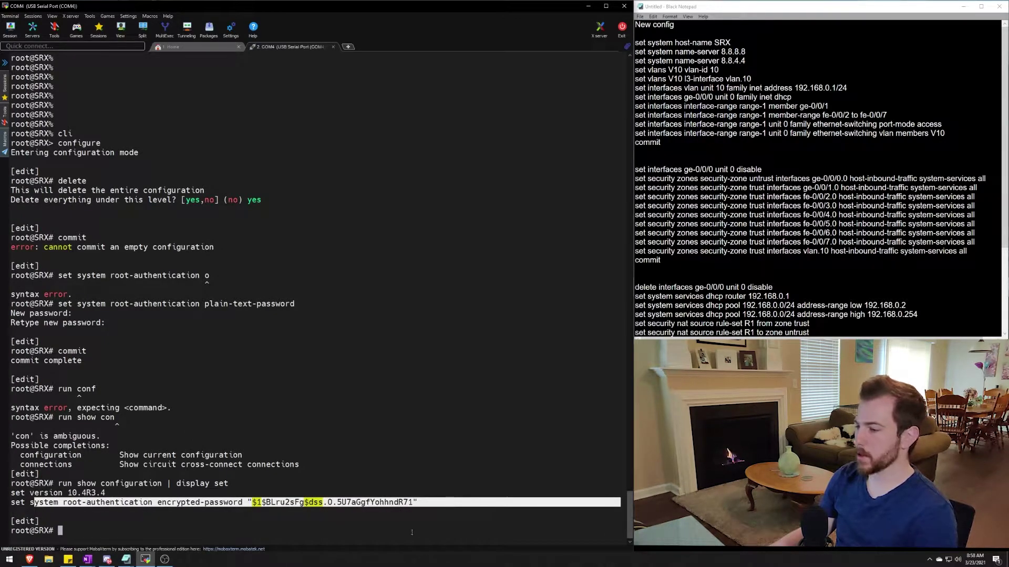
{"action": "left_click", "coordinate": [365, 524]}
{"action": "left_click_drag", "start_coordinate": [364, 524], "coordinate": [108, 512]}
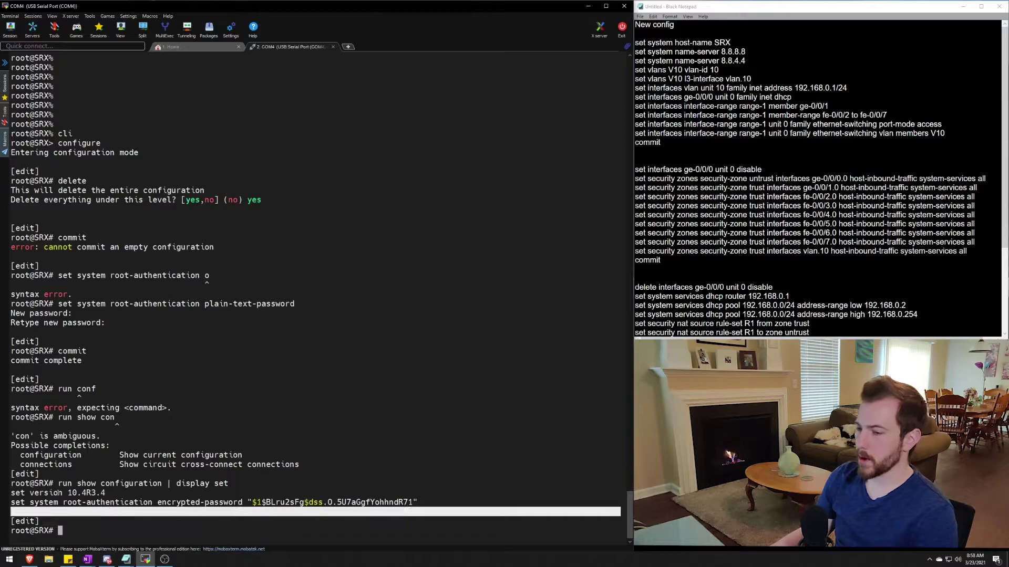
{"action": "double_click", "coordinate": [68, 503]}
{"action": "left_click_drag", "start_coordinate": [30, 502], "coordinate": [157, 524]}
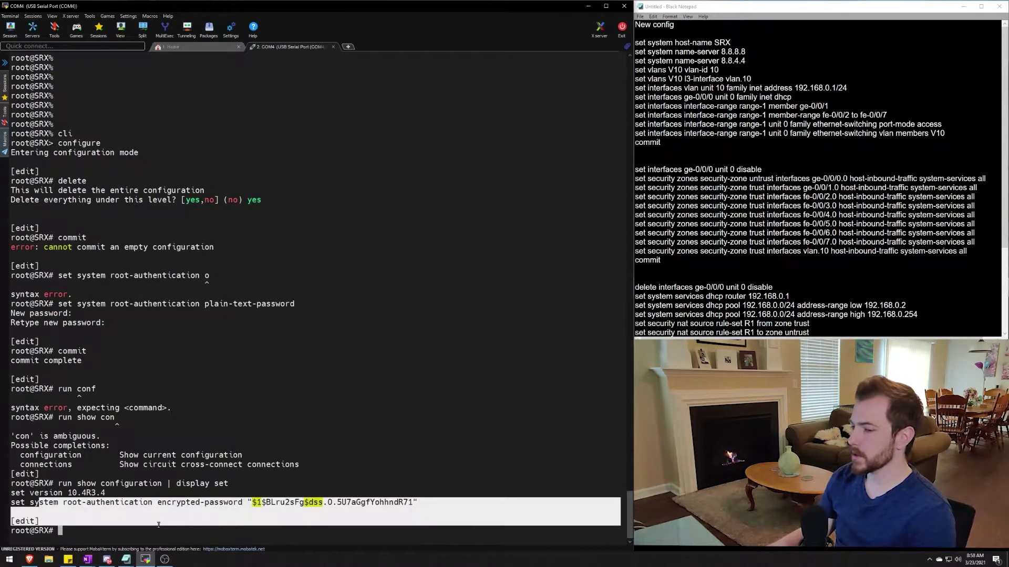
Append 210 to 'set system host-name SRX' in Black Notepad so it reads SRX210.
{"action": "left_click", "coordinate": [208, 525]}
{"action": "left_click_drag", "start_coordinate": [214, 492], "coordinate": [213, 520]}
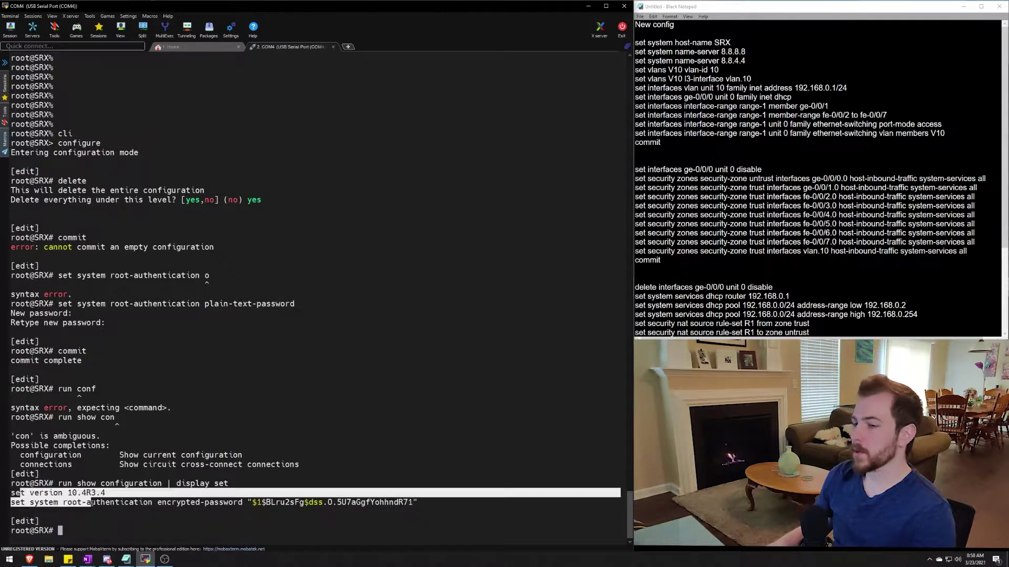
{"action": "left_click", "coordinate": [216, 530]}
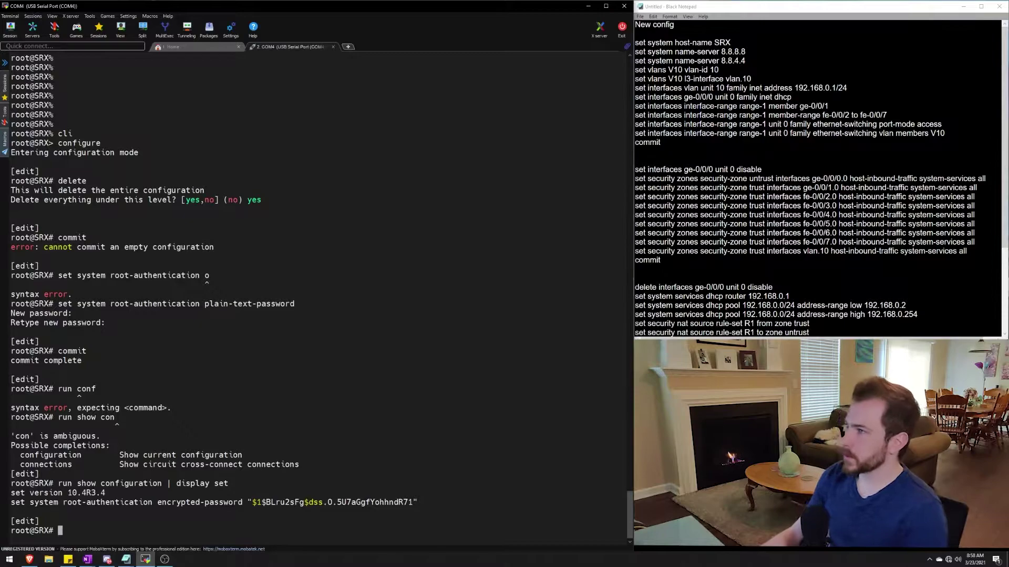
{"action": "left_click", "coordinate": [633, 46]}
{"action": "left_click_drag", "start_coordinate": [635, 42], "coordinate": [730, 44]}
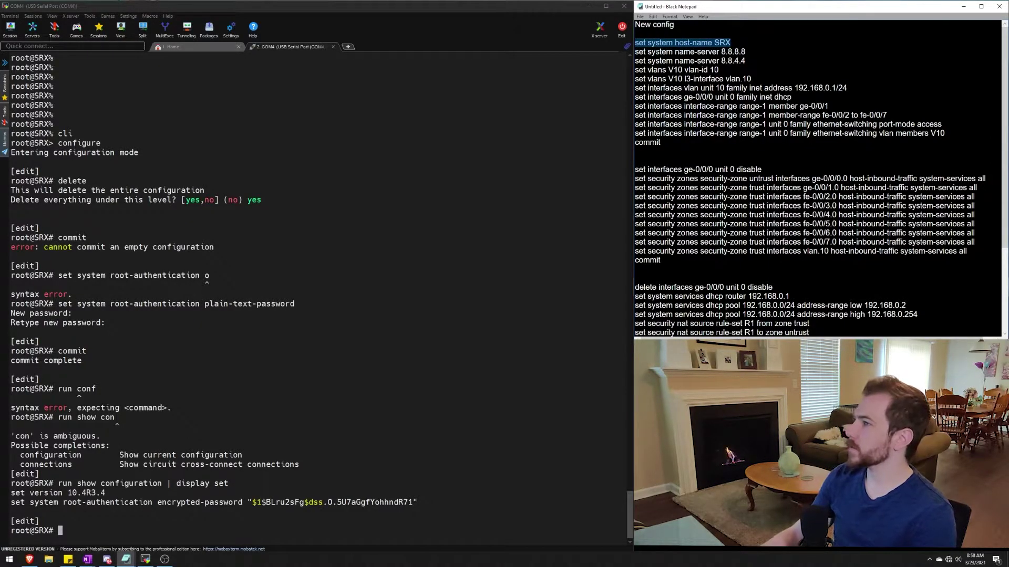
{"action": "left_click", "coordinate": [92, 473]}
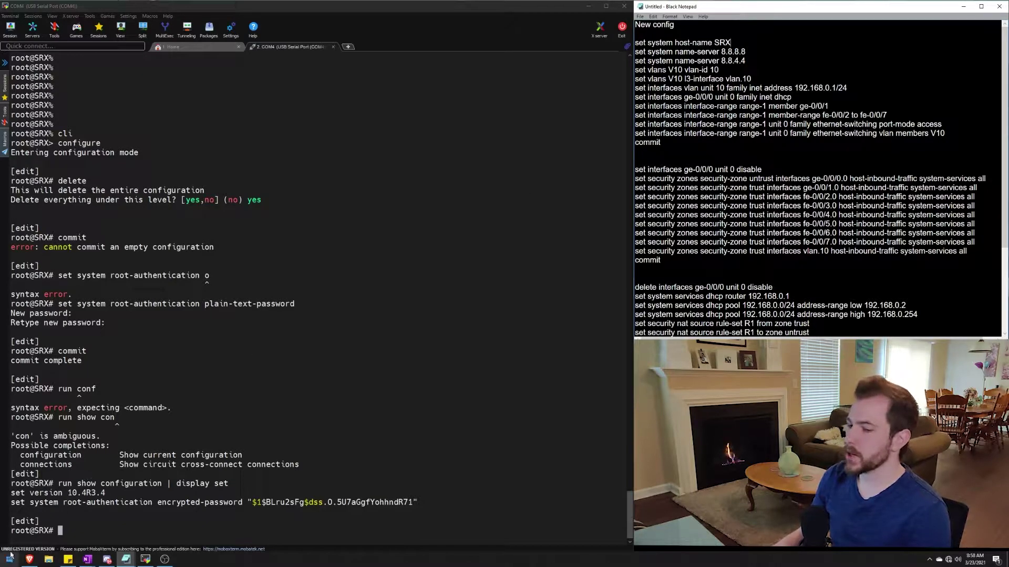
{"action": "right_click", "coordinate": [558, 218]}
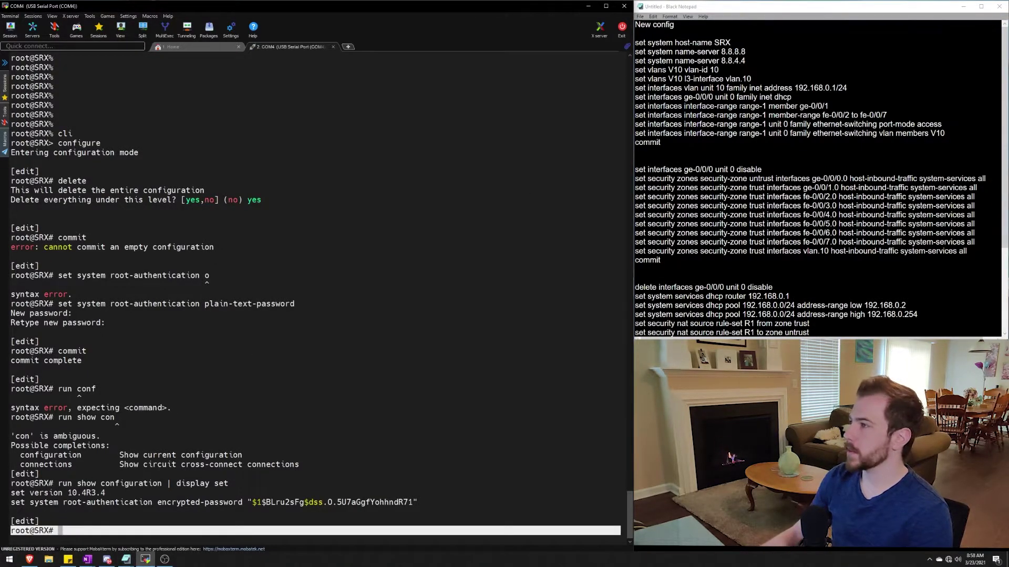
{"action": "left_click", "coordinate": [732, 43]}
{"action": "type", "text": "210"}
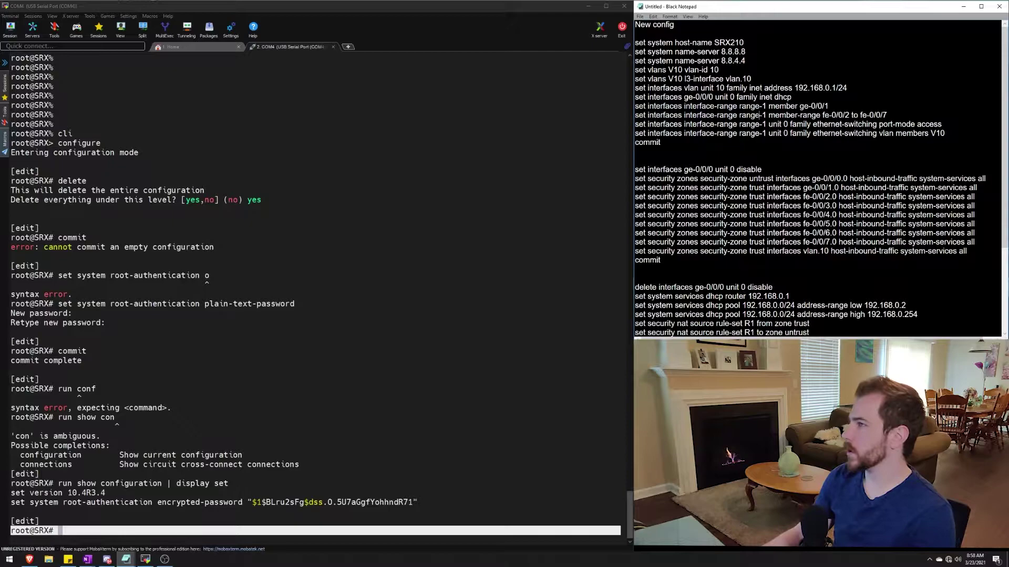
{"action": "key", "text": "alt+Tab"}
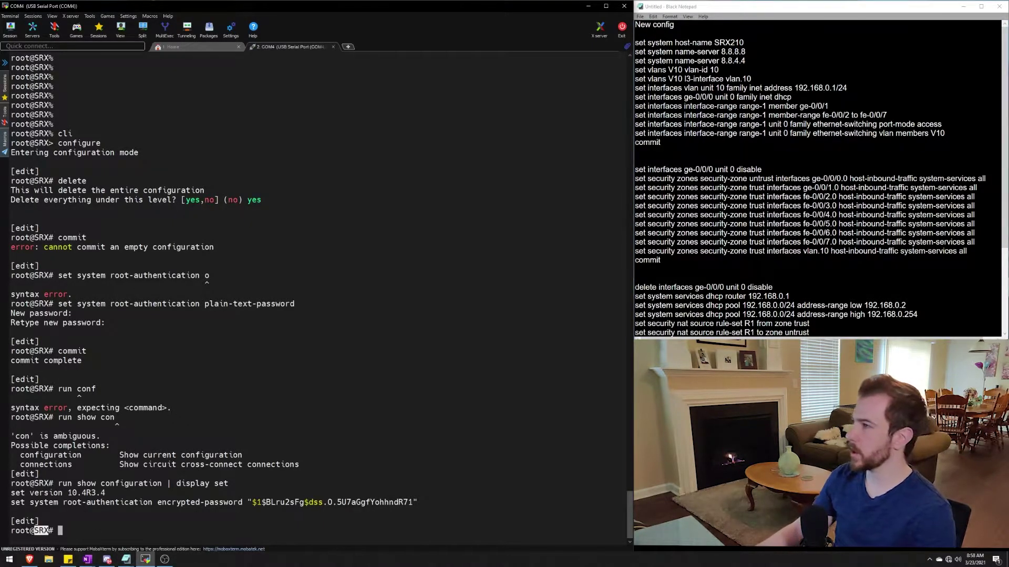
Review the two name-server lines and the three VLAN V10 setup lines.
{"action": "left_click", "coordinate": [735, 60]}
{"action": "left_click_drag", "start_coordinate": [655, 52], "coordinate": [744, 61]}
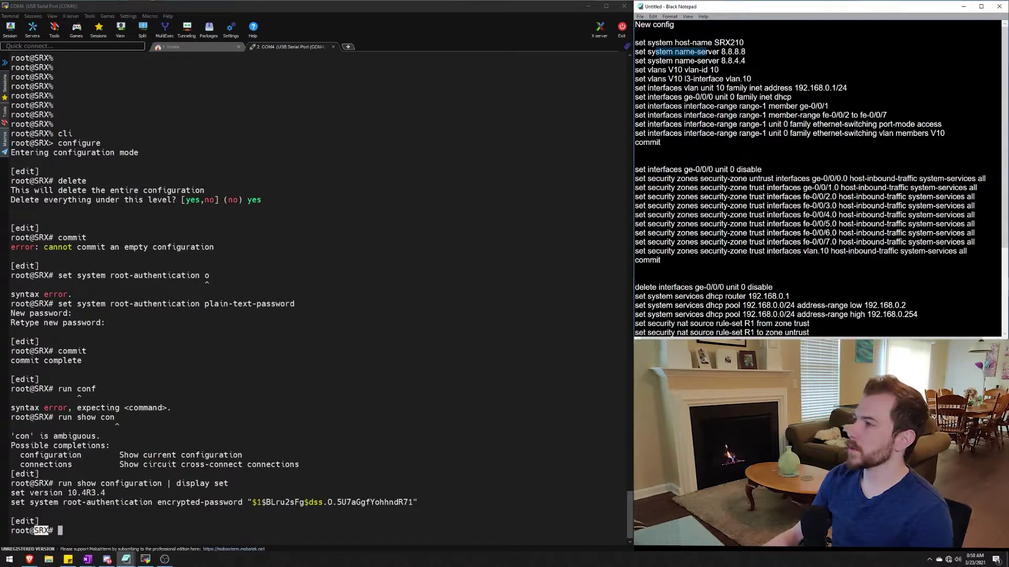
{"action": "left_click", "coordinate": [745, 61]}
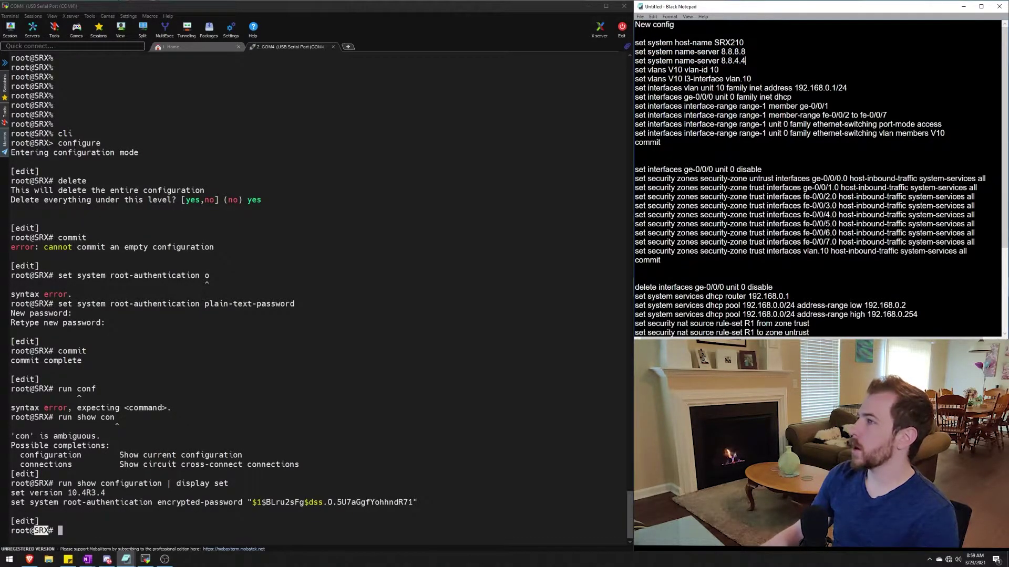
{"action": "left_click_drag", "start_coordinate": [648, 69], "coordinate": [849, 89]}
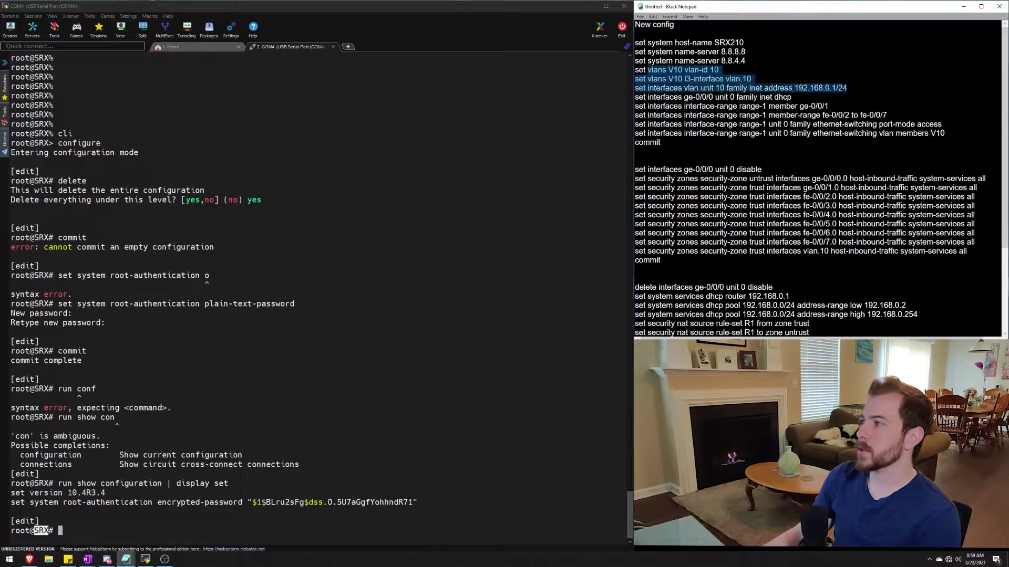
{"action": "left_click", "coordinate": [848, 88]}
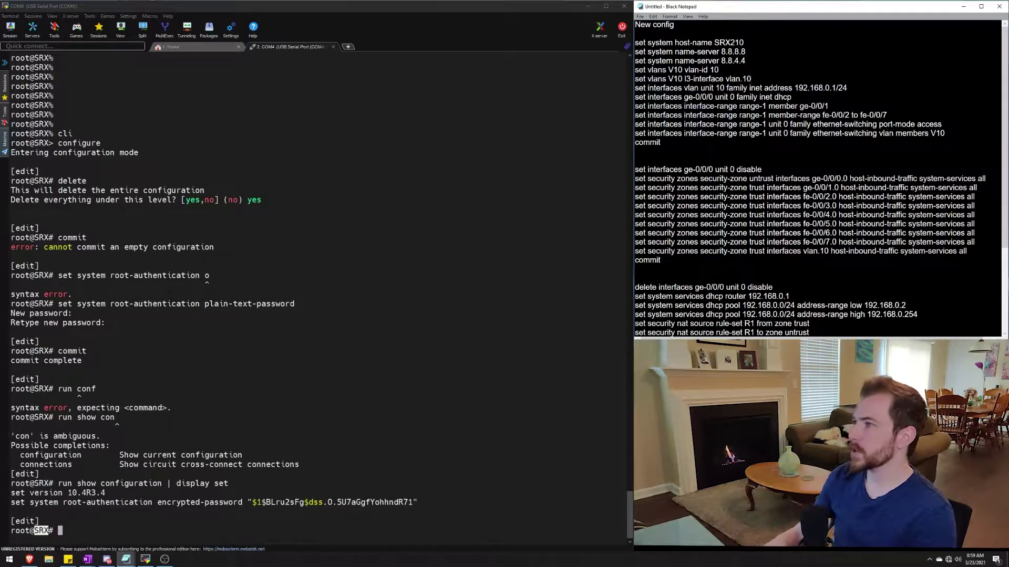
{"action": "left_click_drag", "start_coordinate": [636, 69], "coordinate": [847, 89]}
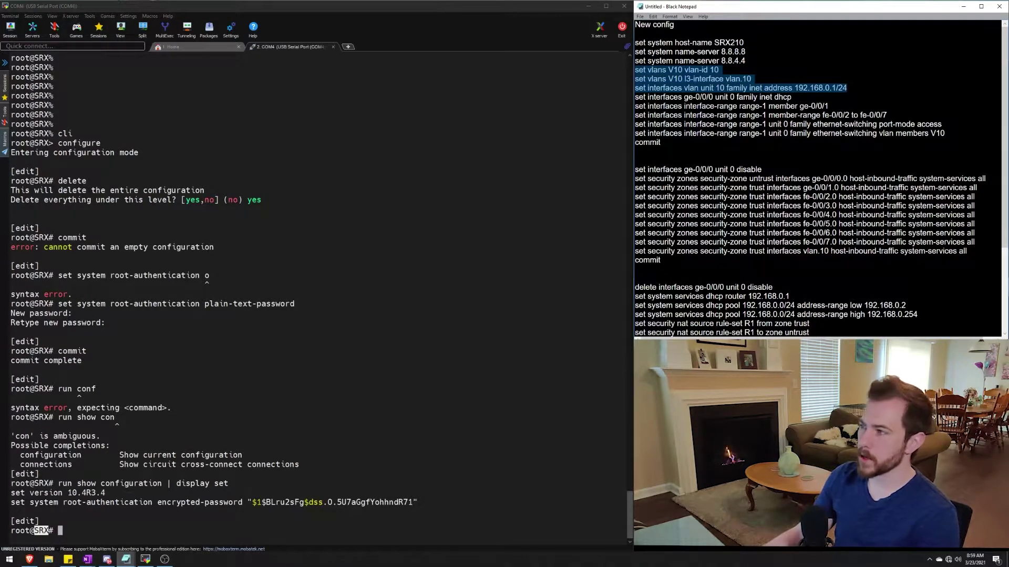
{"action": "left_click", "coordinate": [791, 97]}
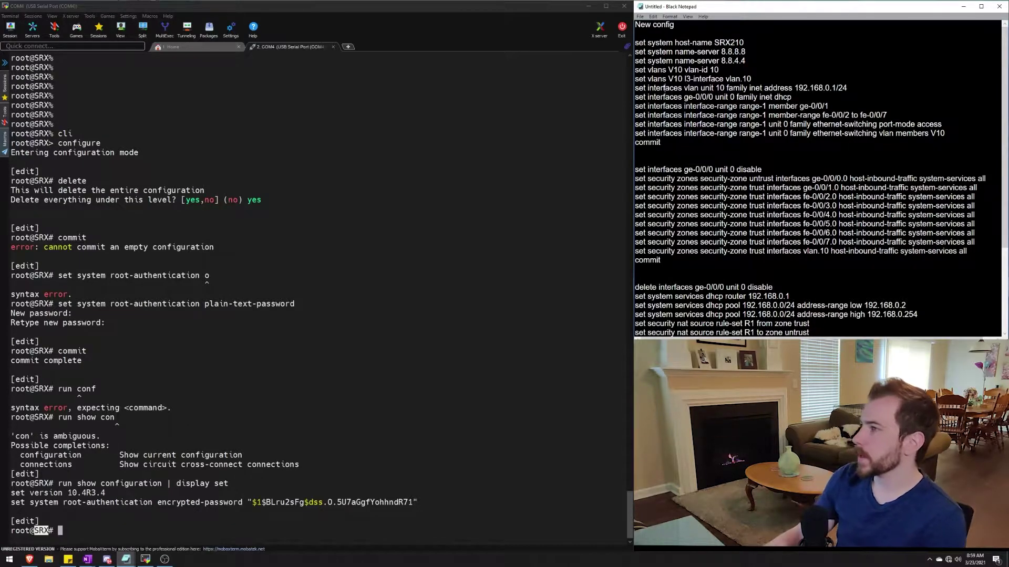
Review the ge-0/0/0 DHCP line and the ge-0/0/1 interface-range member, port-mode and VLAN lines.
{"action": "mouse_move", "coordinate": [635, 97]}
{"action": "left_mouse_down"}
{"action": "mouse_move", "coordinate": [791, 98]}
{"action": "mouse_move", "coordinate": [944, 134]}
{"action": "left_mouse_up"}
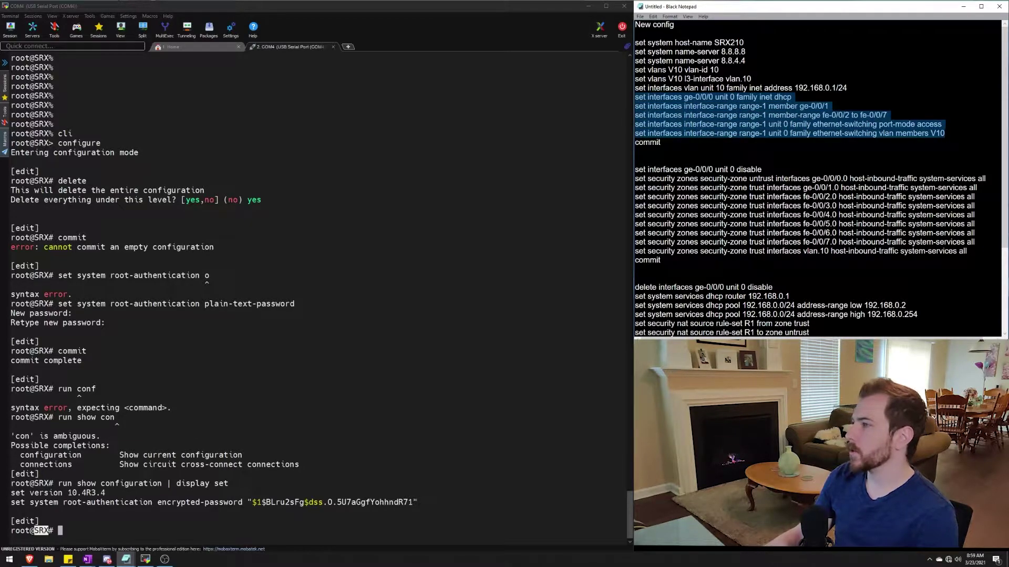
{"action": "left_click", "coordinate": [797, 132]}
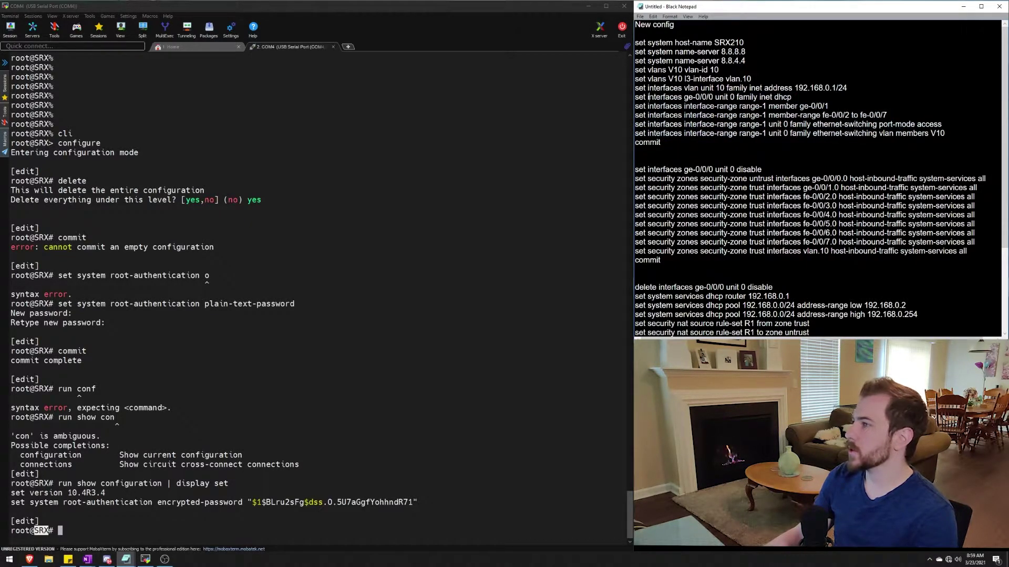
{"action": "left_click_drag", "start_coordinate": [648, 97], "coordinate": [791, 98]}
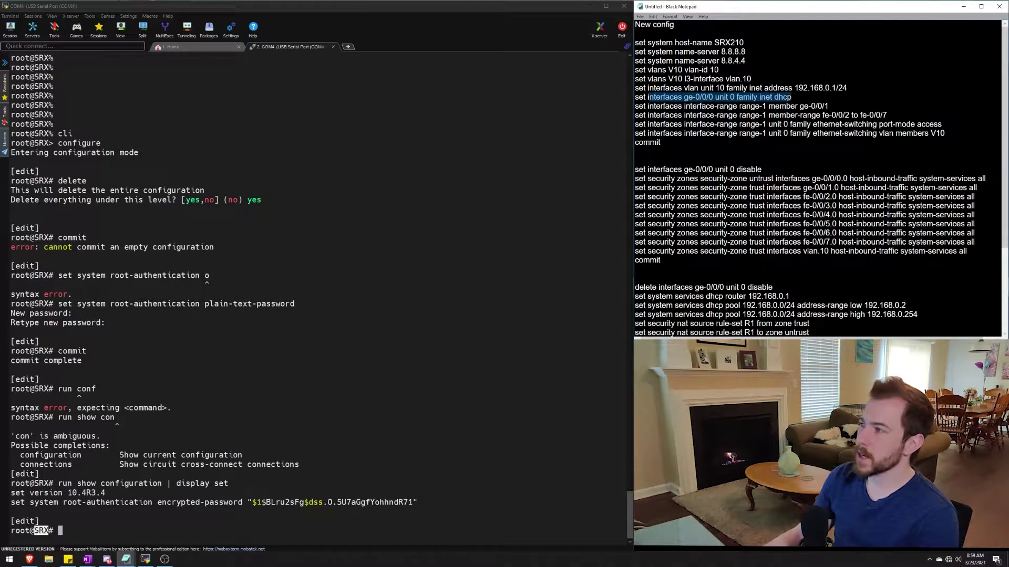
{"action": "key", "text": "alt+Tab"}
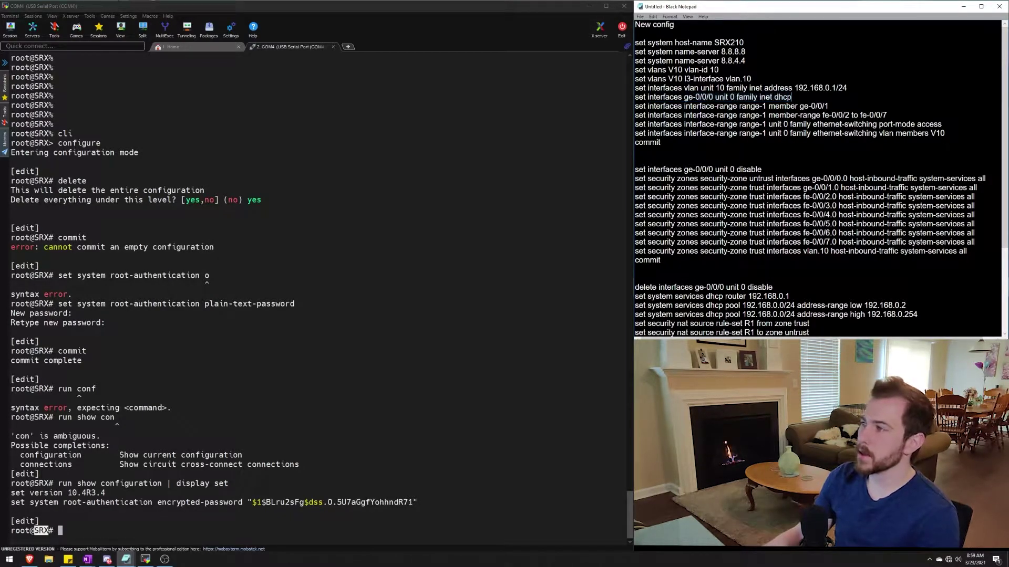
{"action": "left_click_drag", "start_coordinate": [656, 106], "coordinate": [887, 115]}
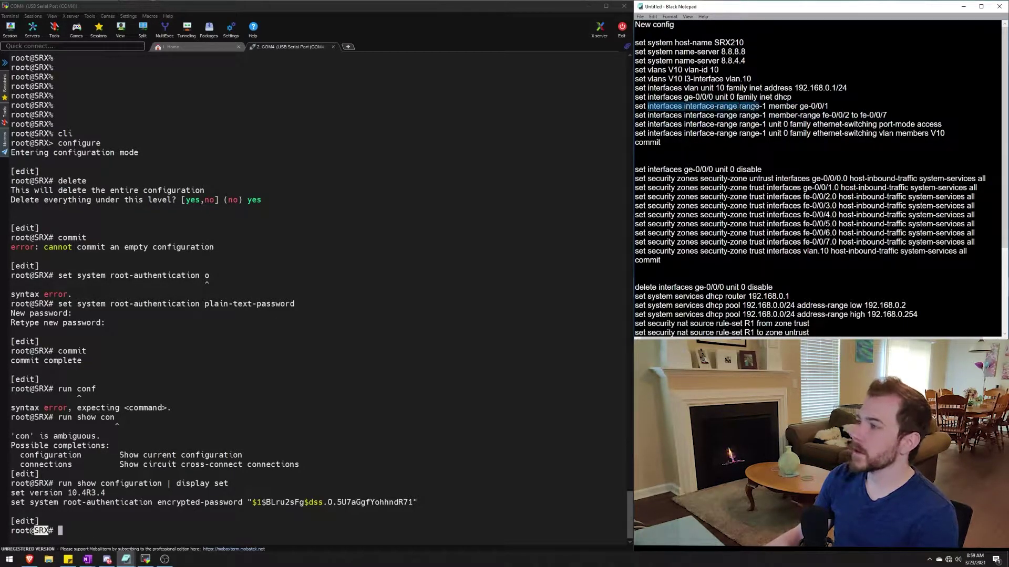
{"action": "left_click_drag", "start_coordinate": [648, 106], "coordinate": [859, 115]}
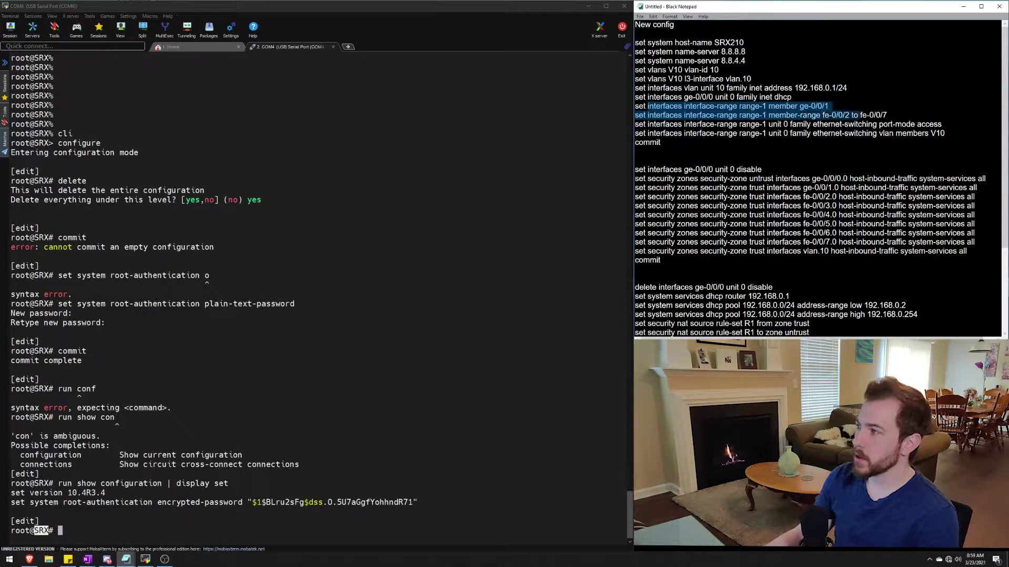
{"action": "left_click", "coordinate": [817, 112]}
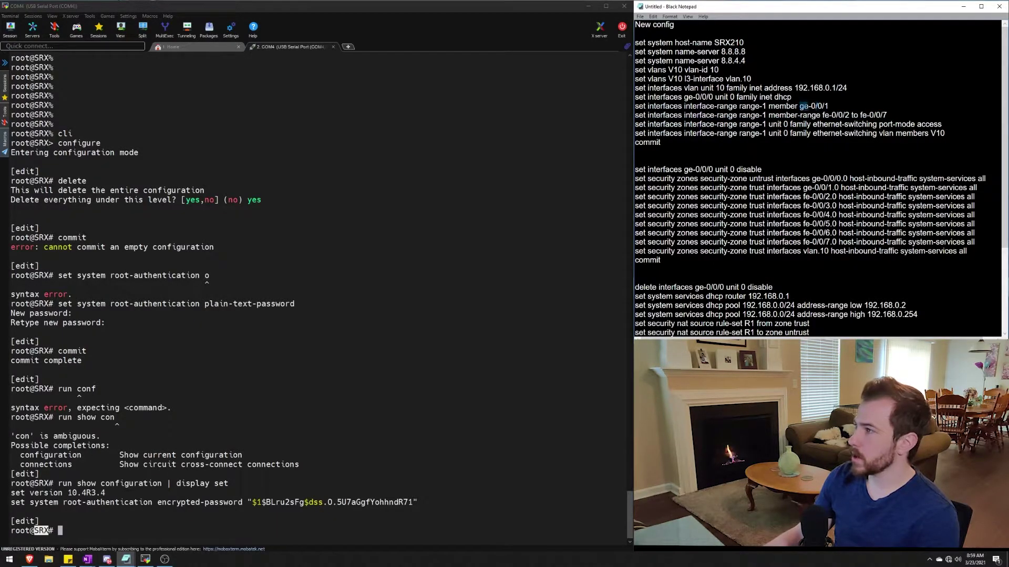
{"action": "left_click_drag", "start_coordinate": [808, 106], "coordinate": [829, 106]}
{"action": "left_click", "coordinate": [879, 116]}
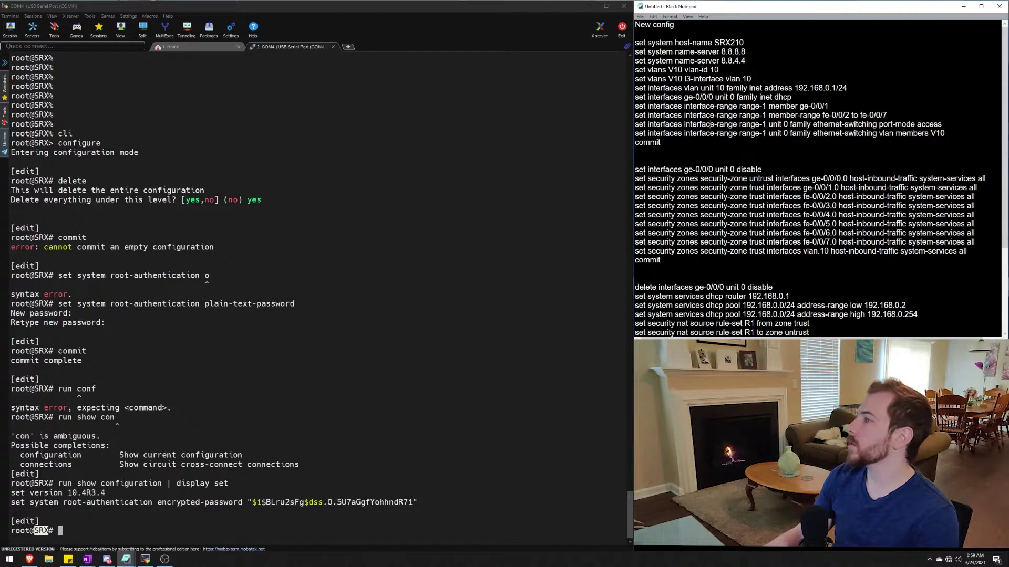
{"action": "left_click_drag", "start_coordinate": [711, 125], "coordinate": [945, 134]}
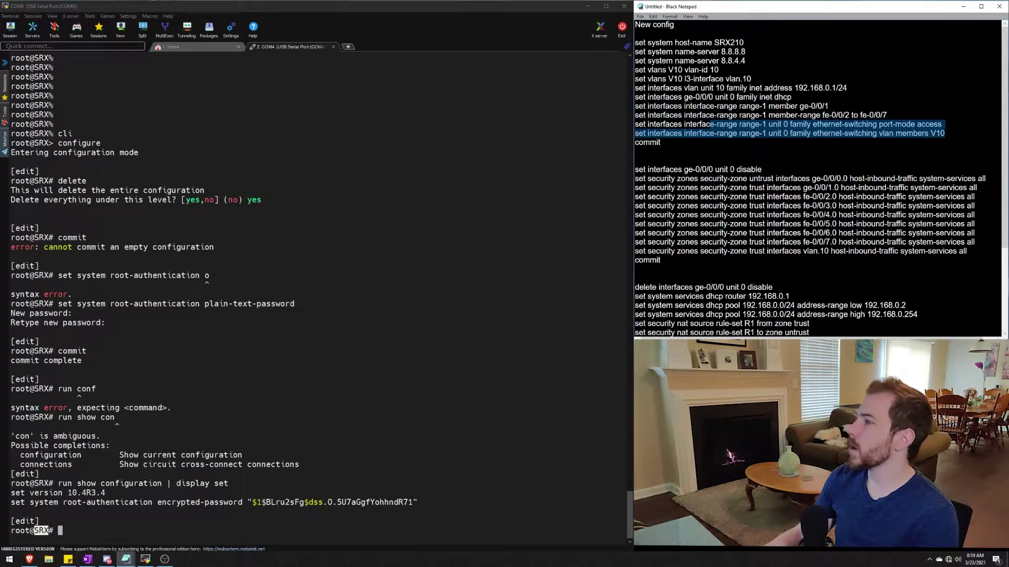
Check the 192.168.0.1/24 VLAN address, then select from host-name SRX210 through commit.
{"action": "mouse_move", "coordinate": [746, 60]}
{"action": "left_mouse_down"}
{"action": "mouse_move", "coordinate": [656, 69]}
{"action": "mouse_move", "coordinate": [847, 88]}
{"action": "mouse_move", "coordinate": [763, 89]}
{"action": "left_mouse_up"}
{"action": "left_click", "coordinate": [656, 70]}
{"action": "left_click", "coordinate": [840, 88]}
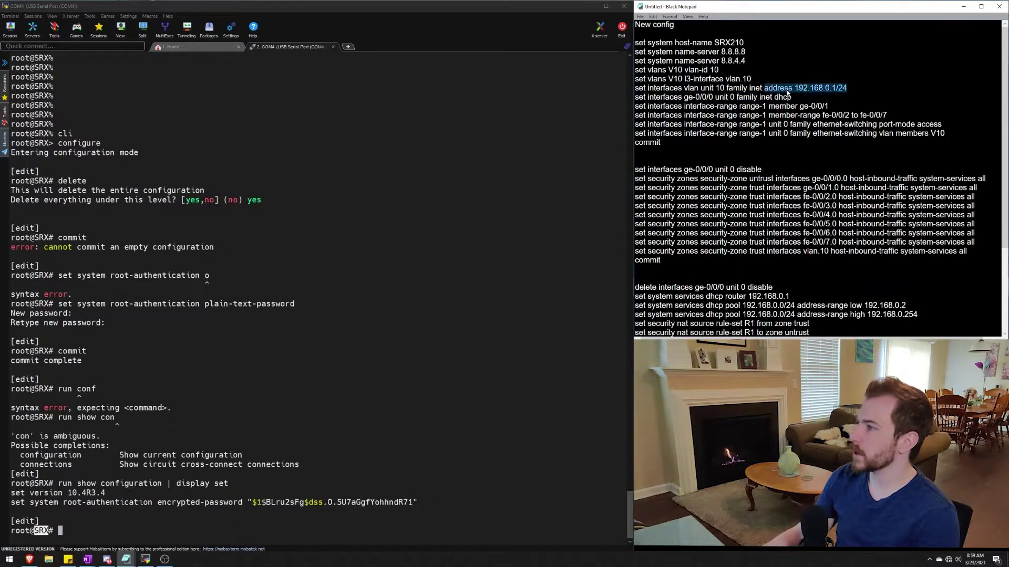
{"action": "left_click", "coordinate": [763, 89]}
{"action": "left_click_drag", "start_coordinate": [634, 43], "coordinate": [661, 142]}
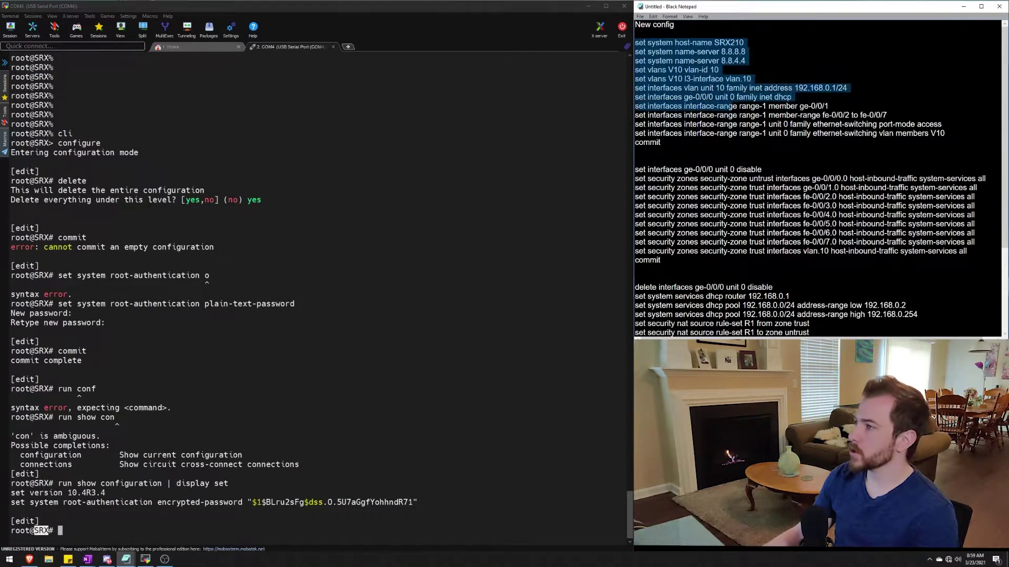
Paste the hostname, DNS, VLAN and interface-range commands into the COM4 console and run commit.
{"action": "left_click", "coordinate": [509, 186]}
{"action": "right_click", "coordinate": [509, 186]}
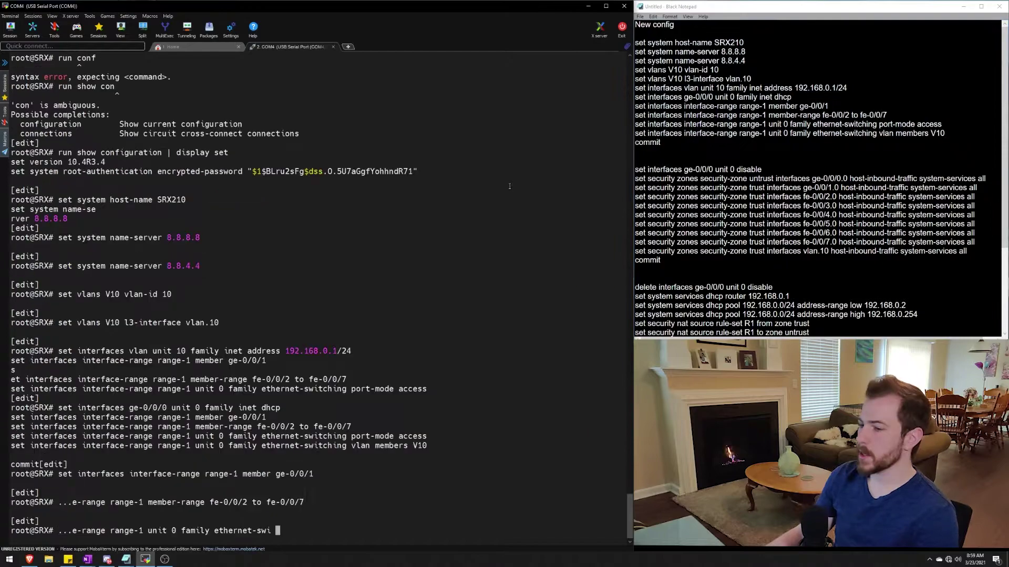
{"action": "type", "text": "tching port-mode access"}
{"action": "key", "text": "Return"}
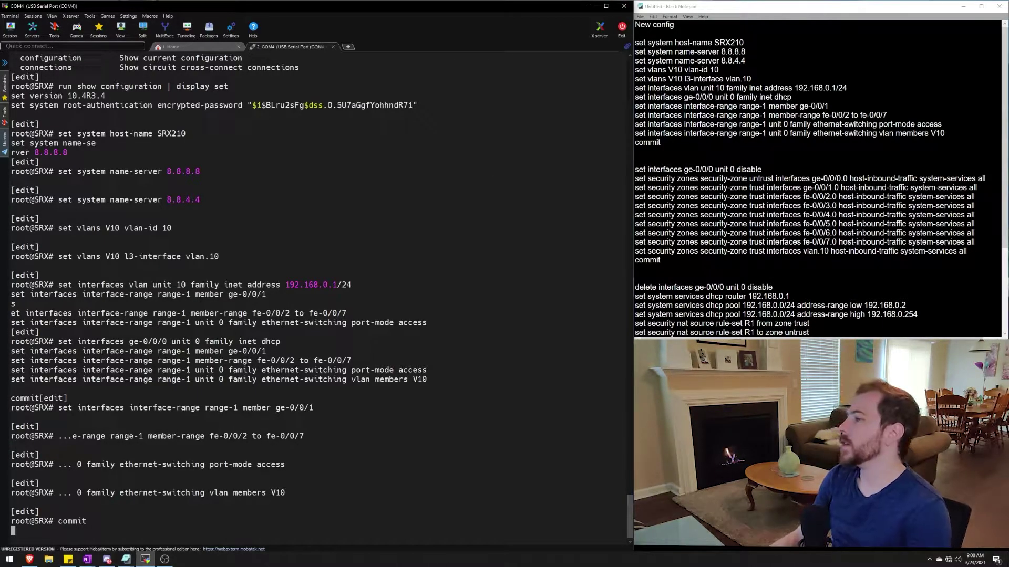
{"action": "scroll", "coordinate": [820, 181], "scroll_direction": "down", "scroll_amount": 1}
{"action": "scroll", "coordinate": [682, 115], "scroll_direction": "up", "scroll_amount": 2}
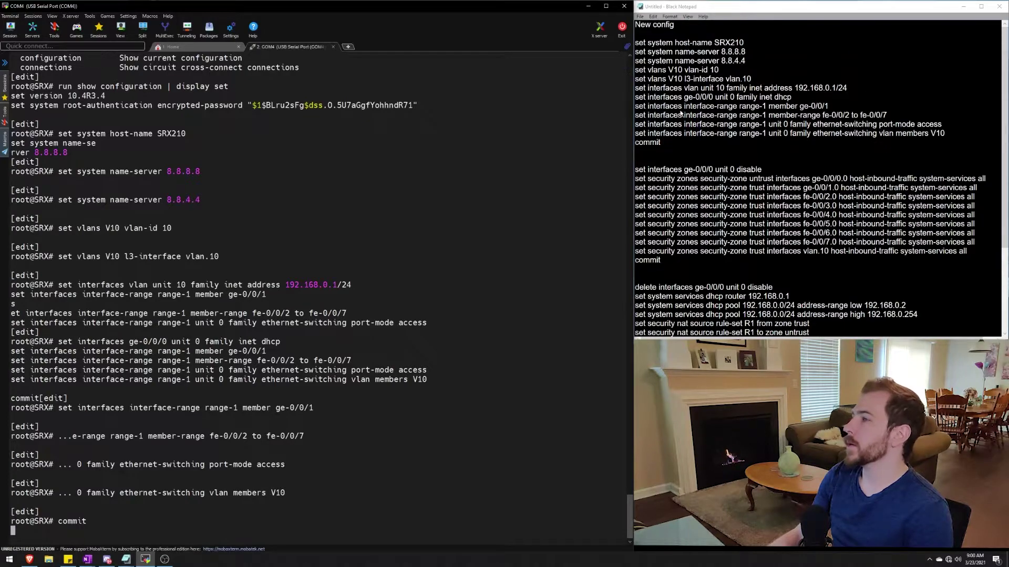
{"action": "left_click_drag", "start_coordinate": [635, 42], "coordinate": [662, 144]}
Review the ge-0/0/0 disable line, its delete line and the security-zone lines.
{"action": "left_click", "coordinate": [695, 96]}
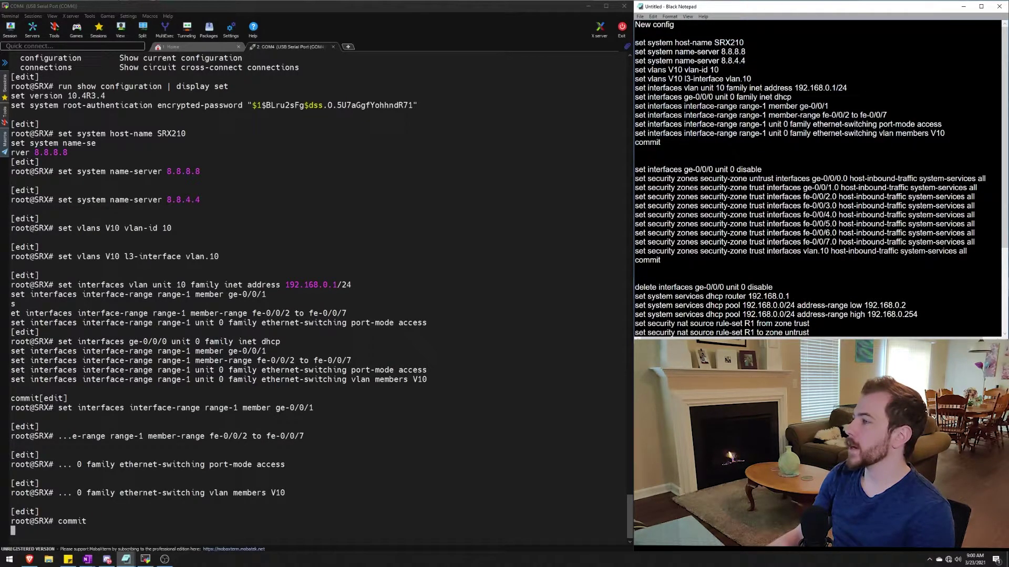
{"action": "left_click_drag", "start_coordinate": [690, 187], "coordinate": [824, 242]}
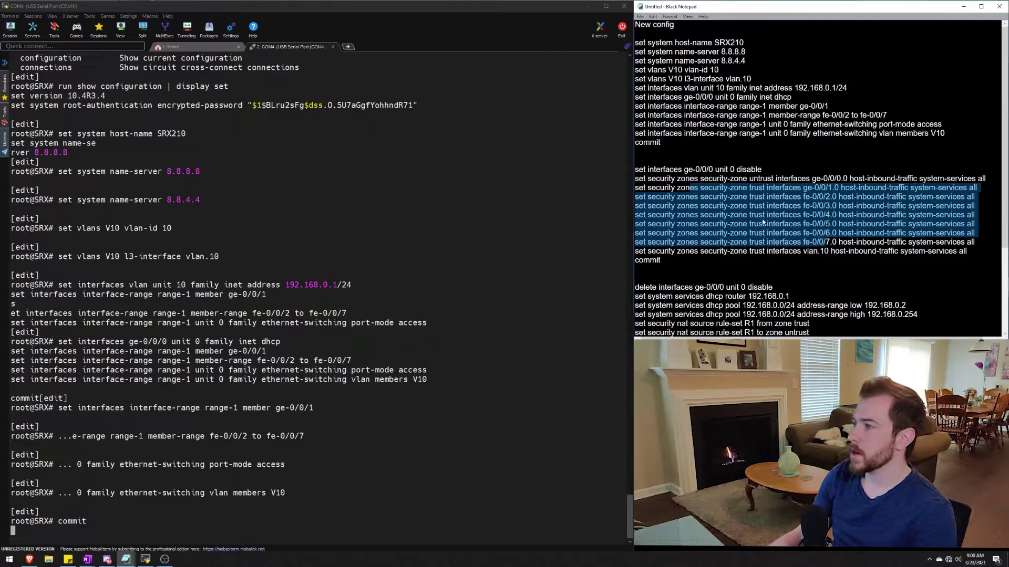
{"action": "left_click", "coordinate": [647, 169]}
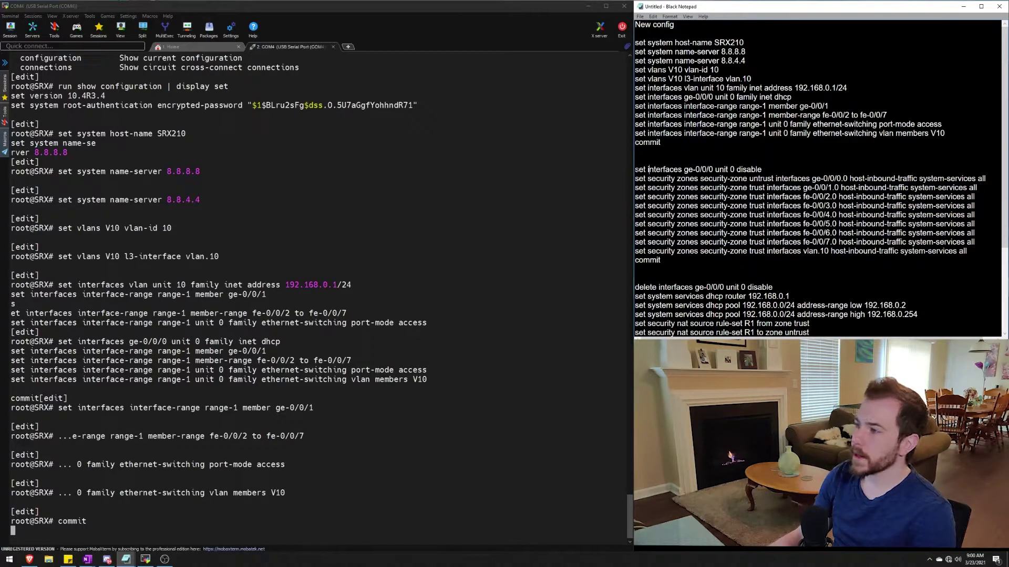
{"action": "left_click_drag", "start_coordinate": [634, 170], "coordinate": [762, 169]}
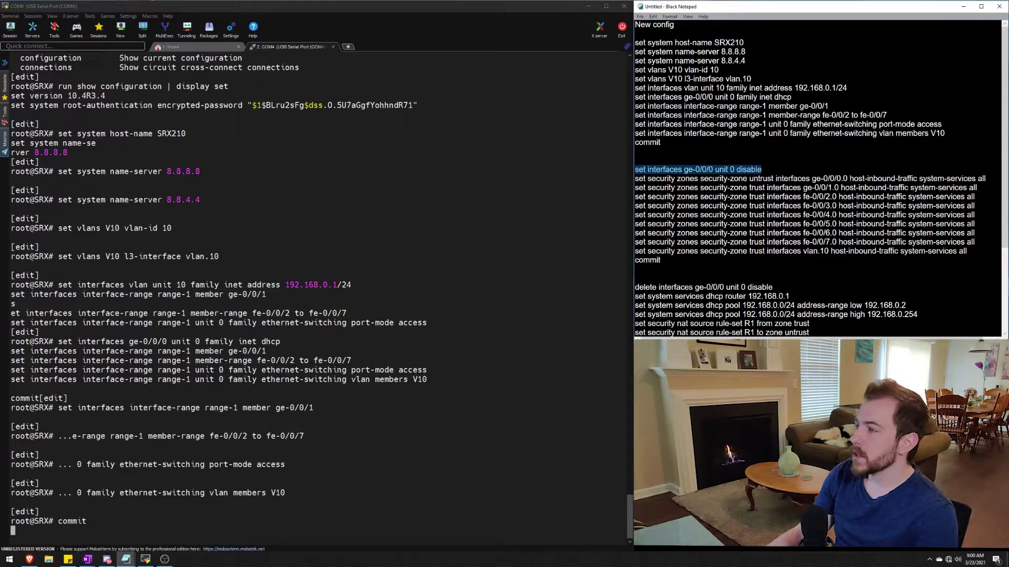
{"action": "left_click_drag", "start_coordinate": [675, 287], "coordinate": [763, 287]}
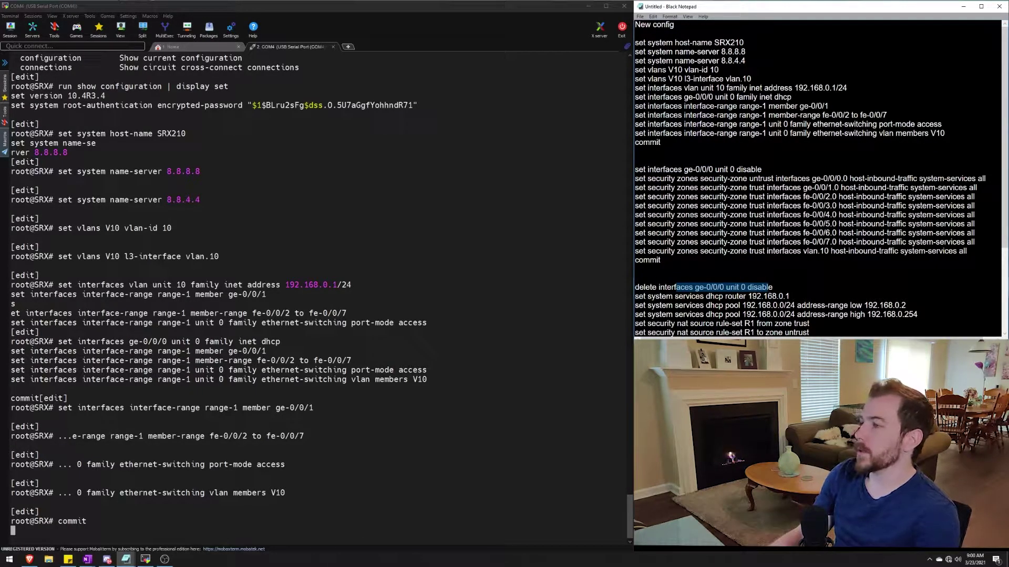
{"action": "left_click", "coordinate": [636, 160]}
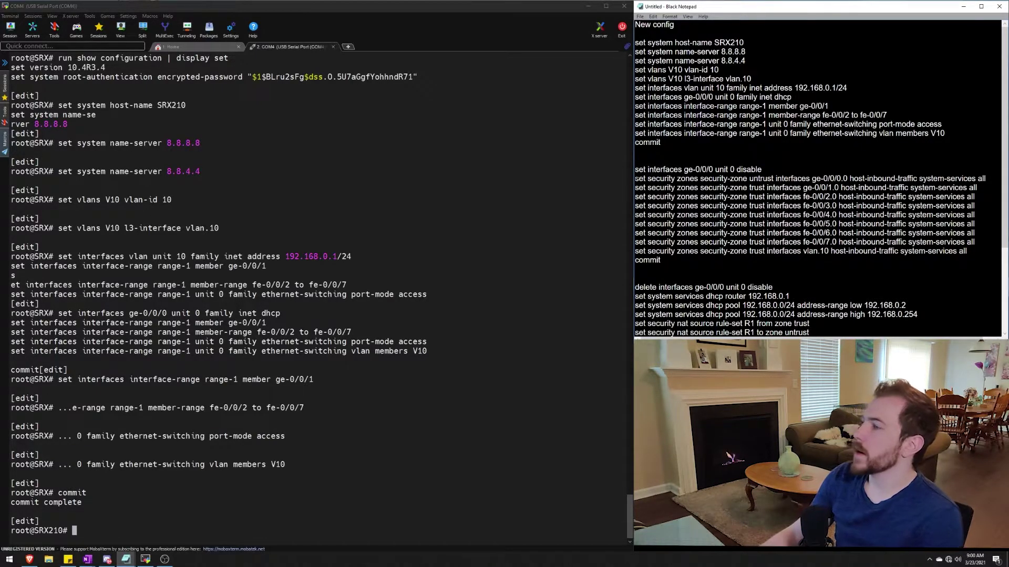
{"action": "left_click_drag", "start_coordinate": [635, 179], "coordinate": [826, 196]}
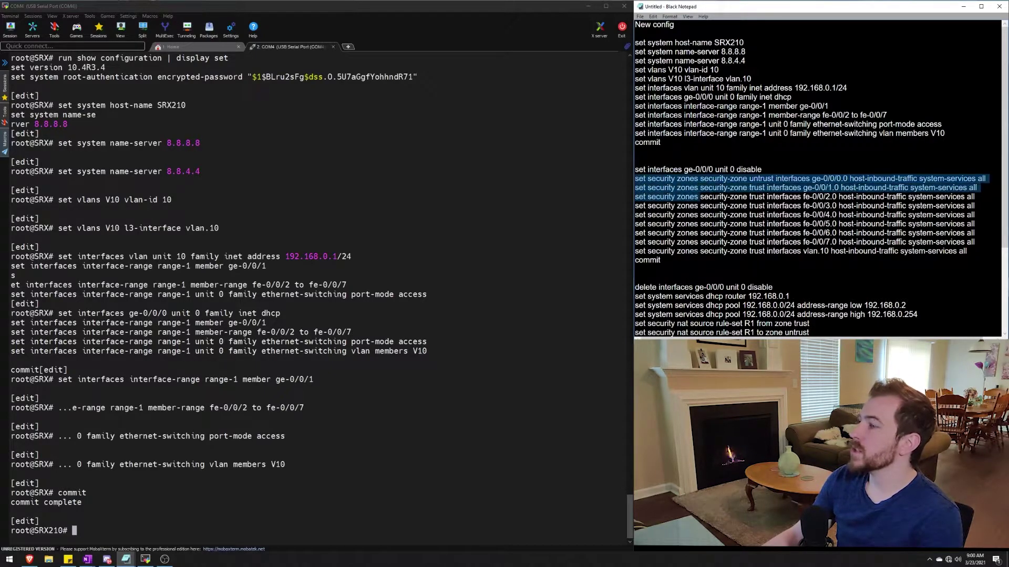
{"action": "left_click", "coordinate": [826, 195]}
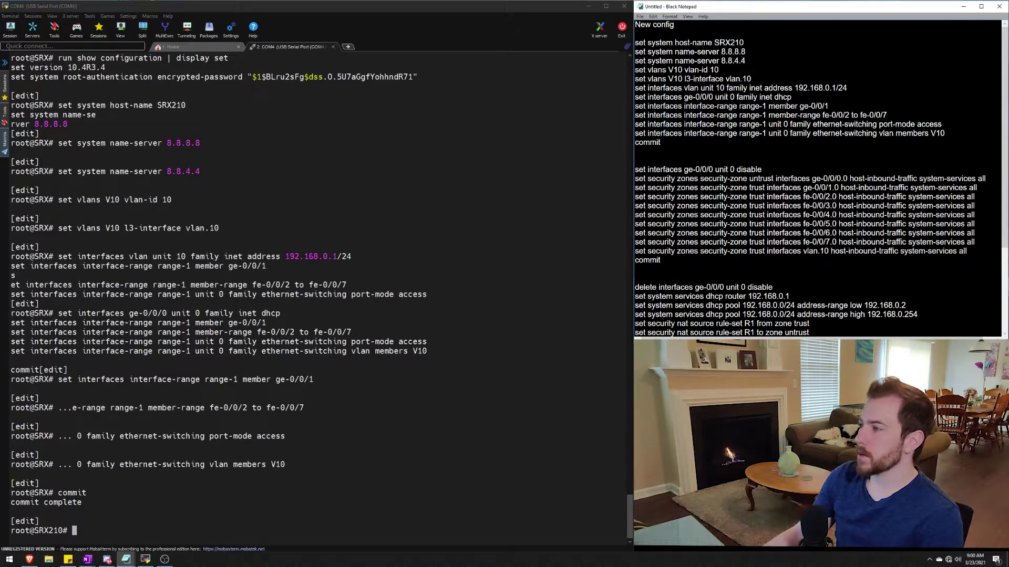
{"action": "scroll", "coordinate": [788, 236], "scroll_direction": "down", "scroll_amount": 3}
{"action": "scroll", "coordinate": [788, 237], "scroll_direction": "down", "scroll_amount": 1}
{"action": "left_click_drag", "start_coordinate": [650, 268], "coordinate": [945, 296]}
{"action": "scroll", "coordinate": [945, 297], "scroll_direction": "up", "scroll_amount": 2}
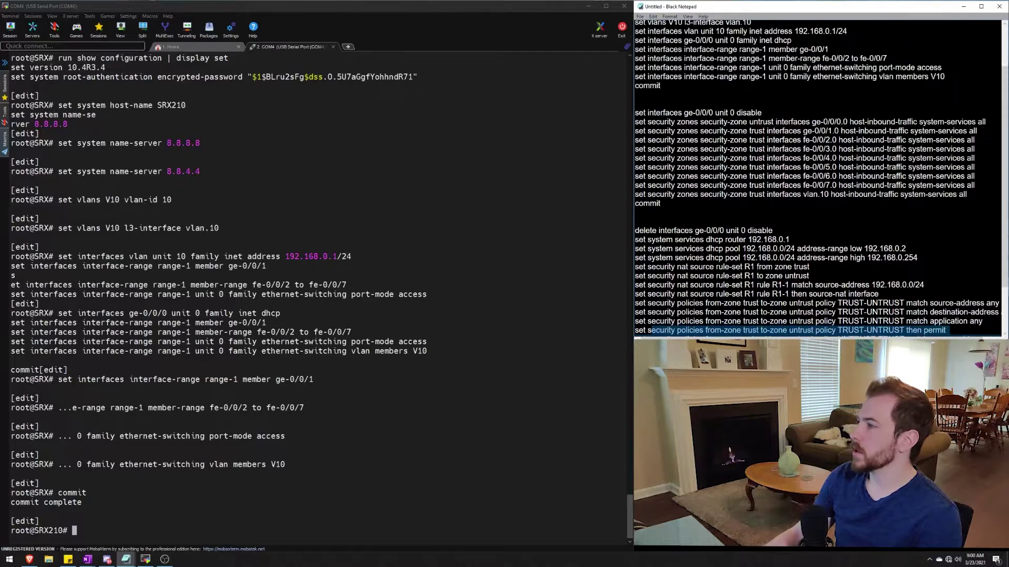
{"action": "scroll", "coordinate": [818, 177], "scroll_direction": "up", "scroll_amount": 2}
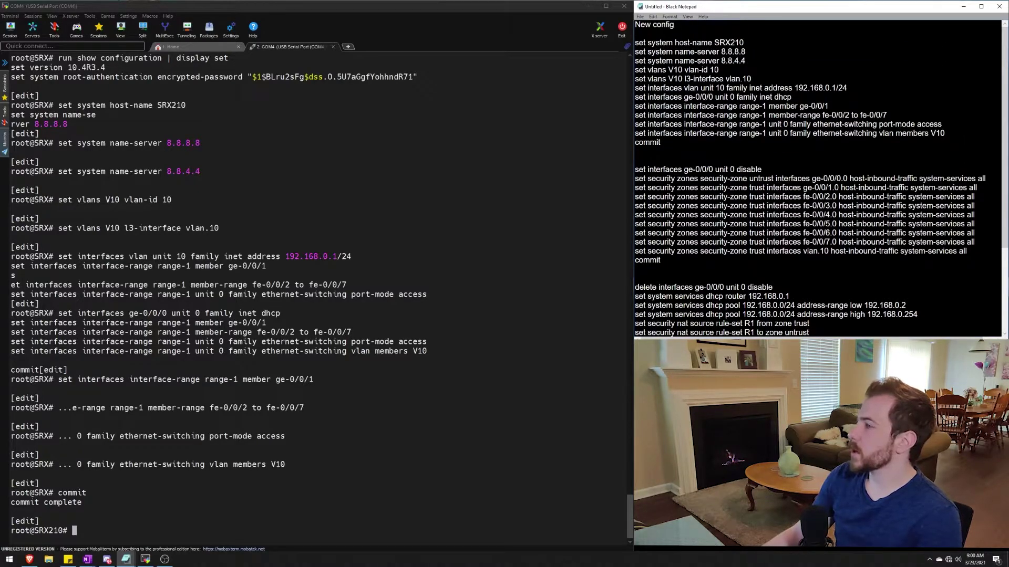
Check the untrust zone line for ge-0/0/0.0 against the ge-0/0/0 DHCP interface setting.
{"action": "left_click_drag", "start_coordinate": [671, 179], "coordinate": [747, 179]}
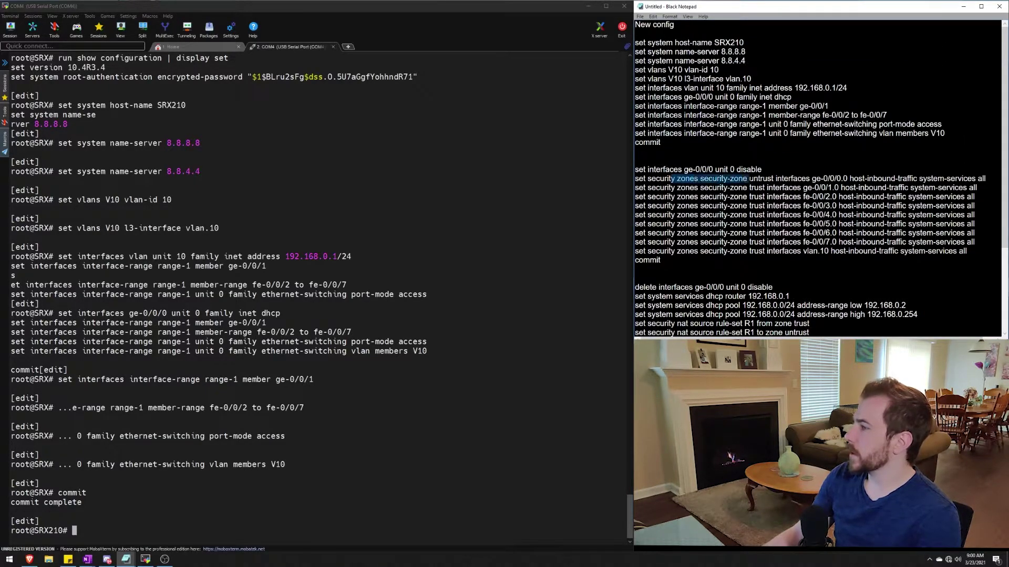
{"action": "left_click", "coordinate": [756, 179]}
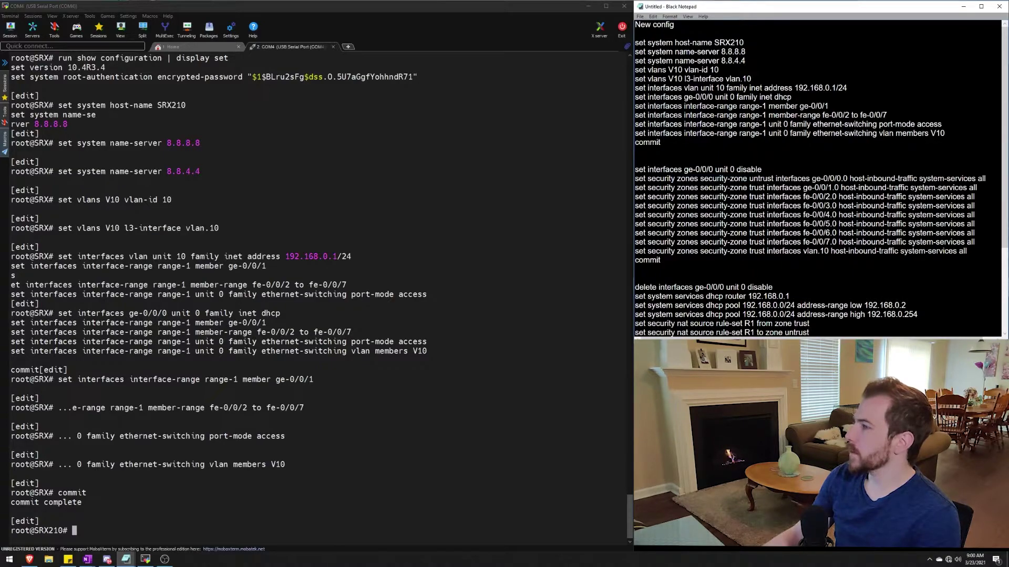
{"action": "left_click_drag", "start_coordinate": [821, 178], "coordinate": [848, 179]}
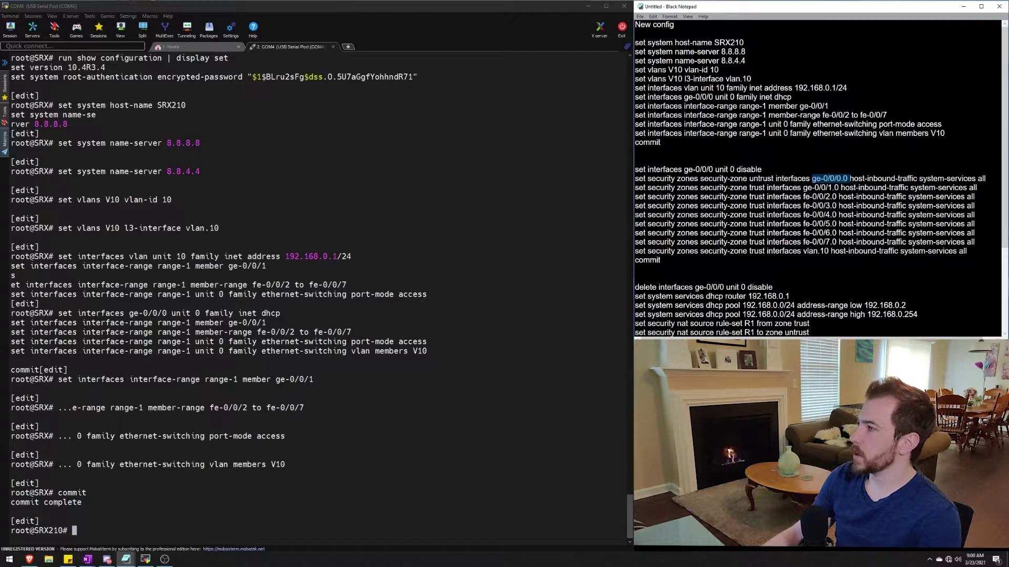
{"action": "left_click_drag", "start_coordinate": [760, 115], "coordinate": [716, 106]}
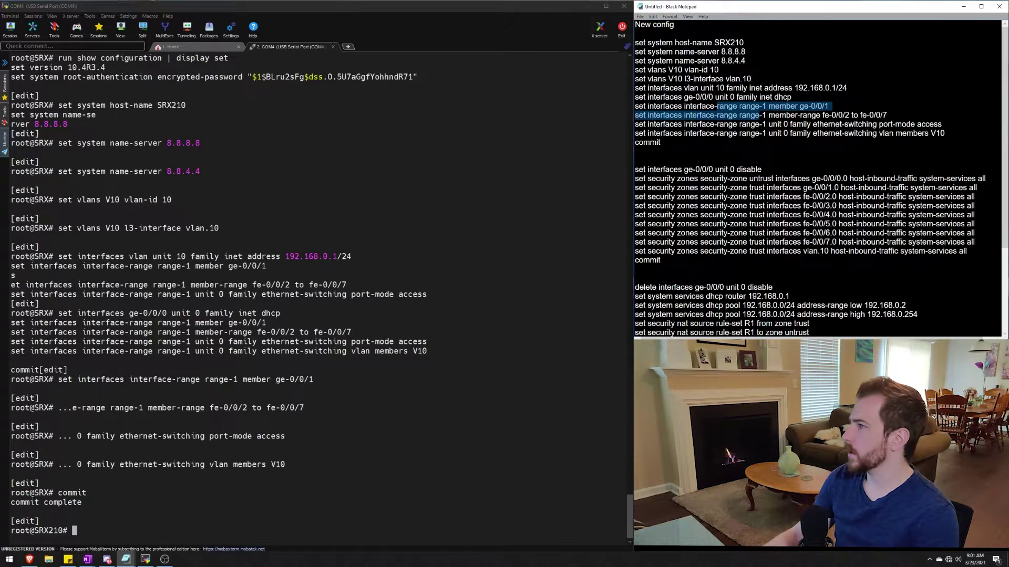
{"action": "left_click", "coordinate": [674, 106]}
{"action": "left_click_drag", "start_coordinate": [648, 96], "coordinate": [791, 97]}
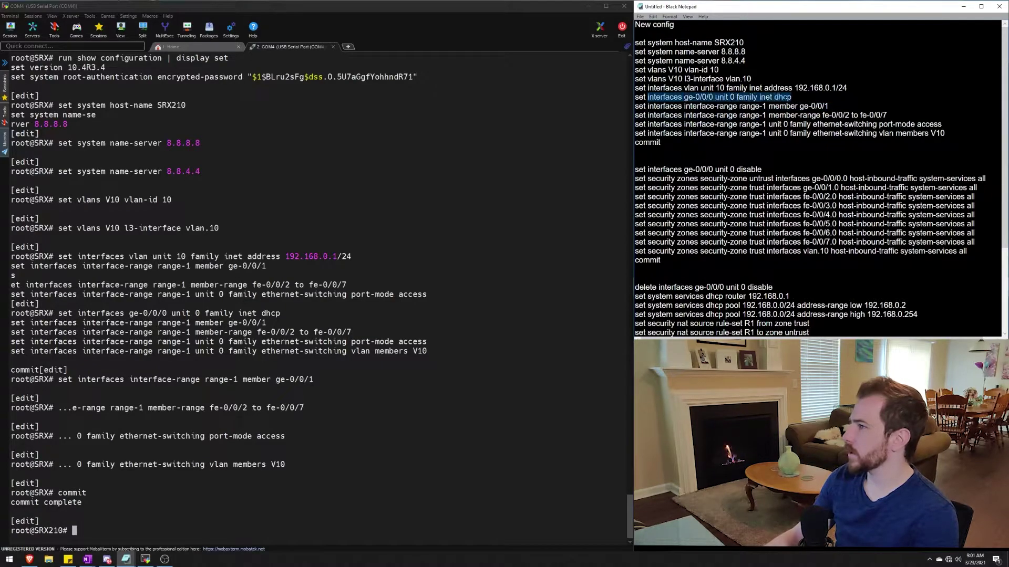
{"action": "key", "text": "alt+Tab"}
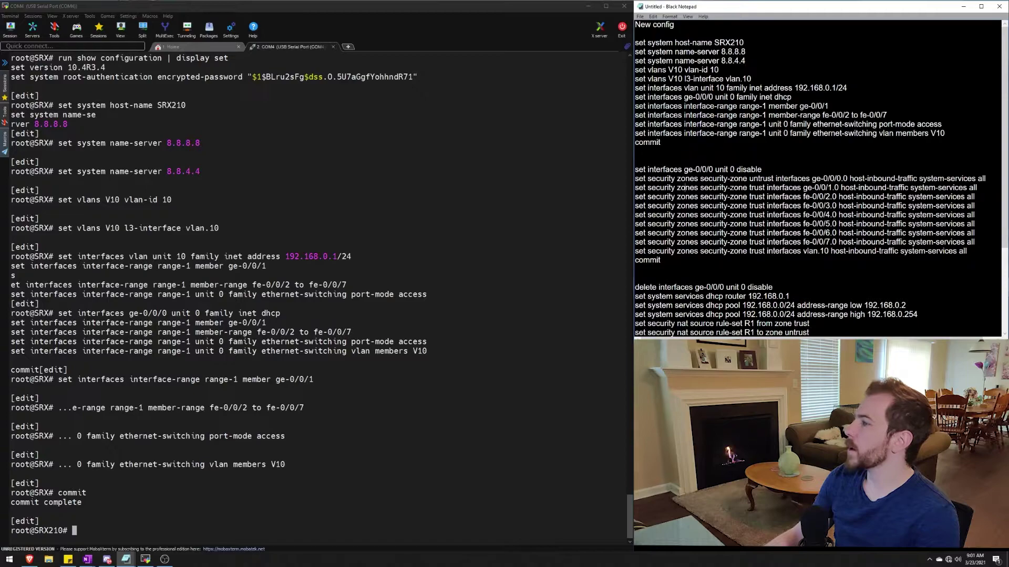
{"action": "left_click_drag", "start_coordinate": [813, 178], "coordinate": [841, 178]}
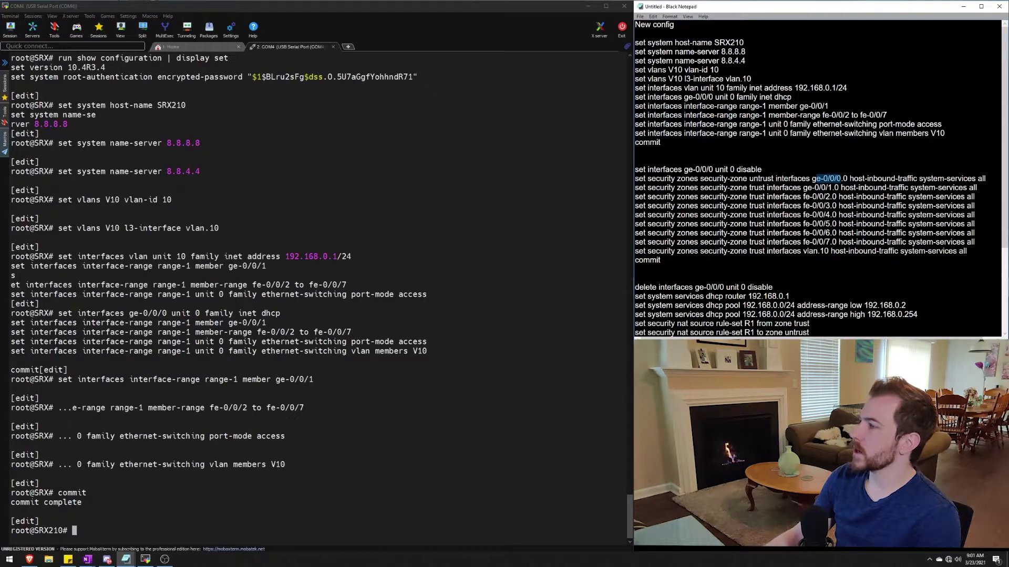
{"action": "double_click", "coordinate": [762, 179]}
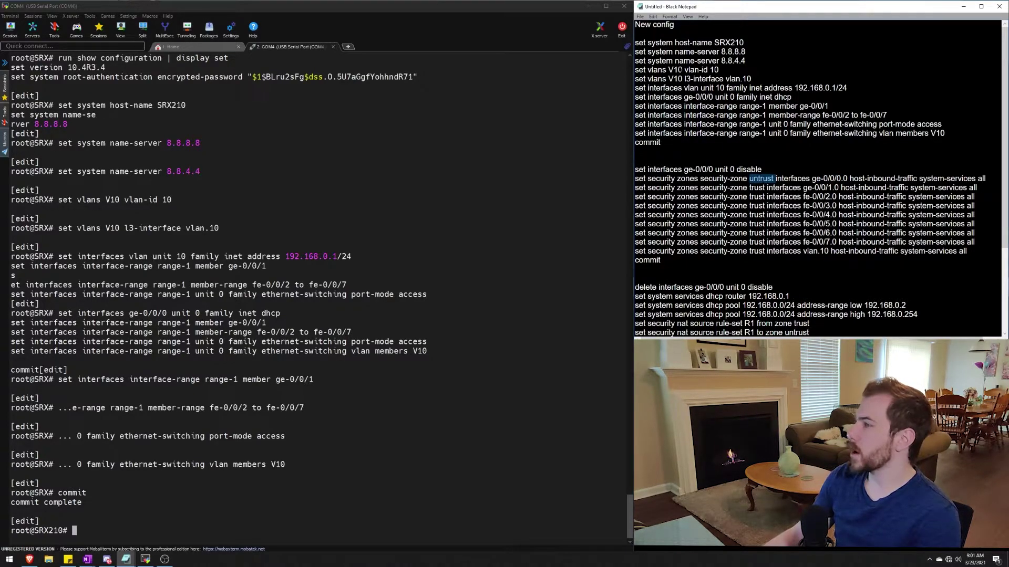
{"action": "left_click_drag", "start_coordinate": [698, 97], "coordinate": [791, 97]}
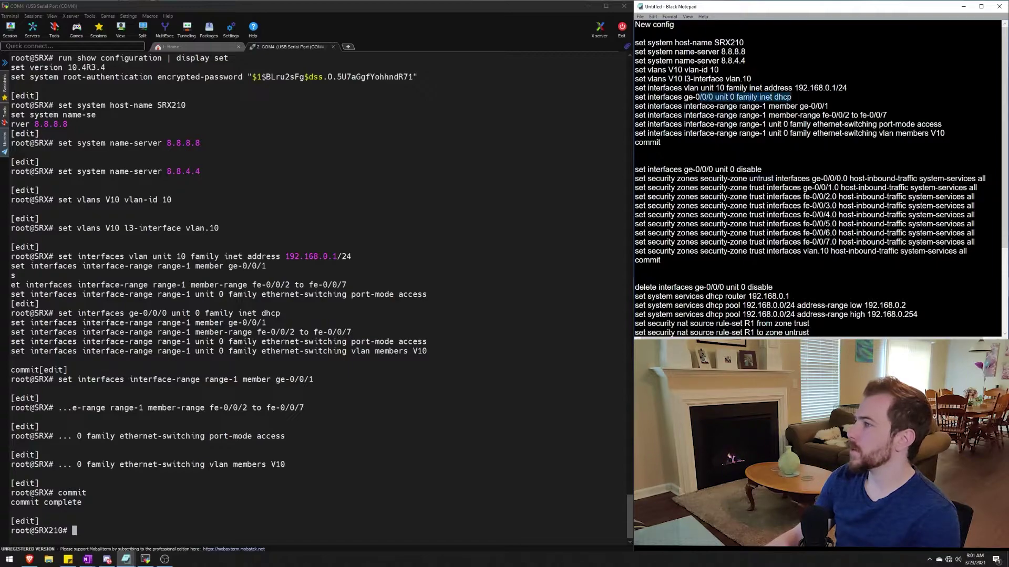
{"action": "left_click", "coordinate": [791, 188]}
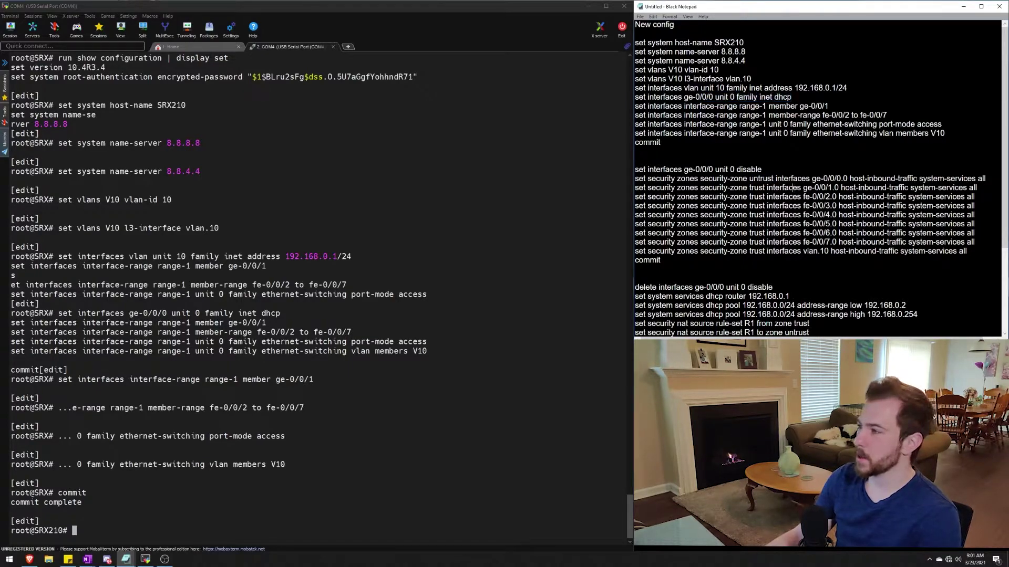
{"action": "double_click", "coordinate": [753, 180]}
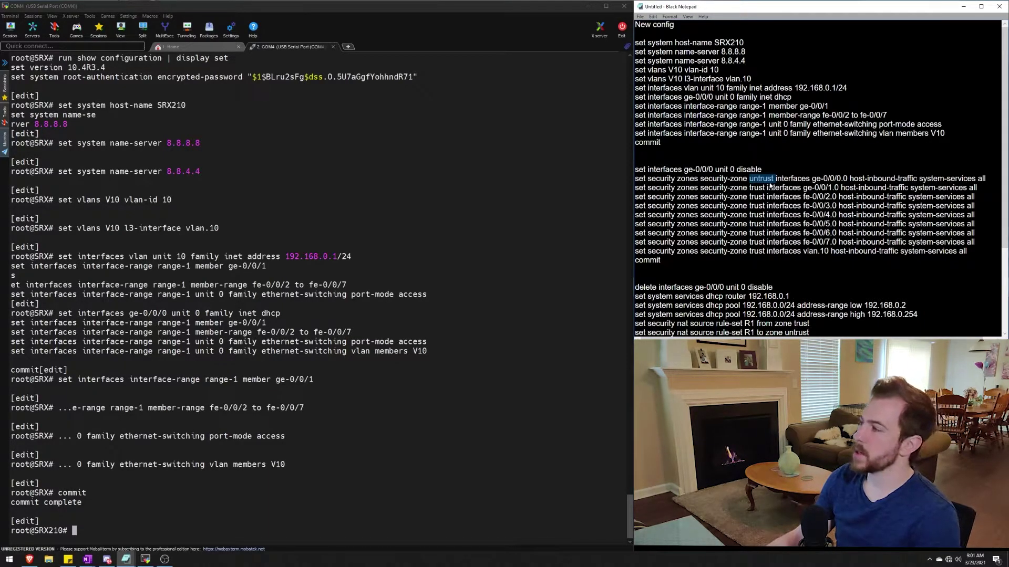
{"action": "key", "text": "alt+Tab"}
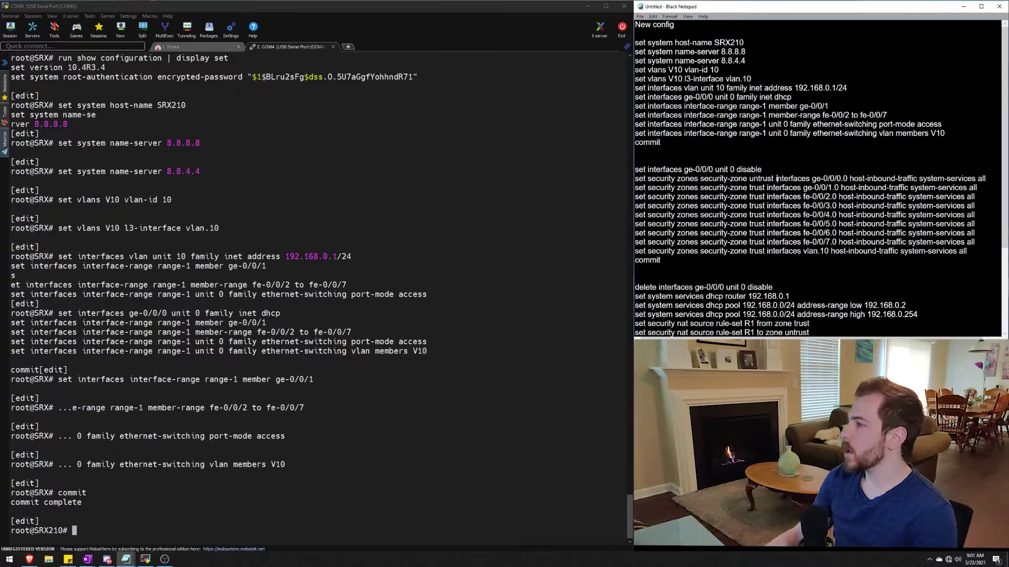
Review the trust zone lines ge-0/0/1.0 through vlan.10, then select ge-0/0/0 disable through commit.
{"action": "left_click_drag", "start_coordinate": [634, 188], "coordinate": [966, 252]}
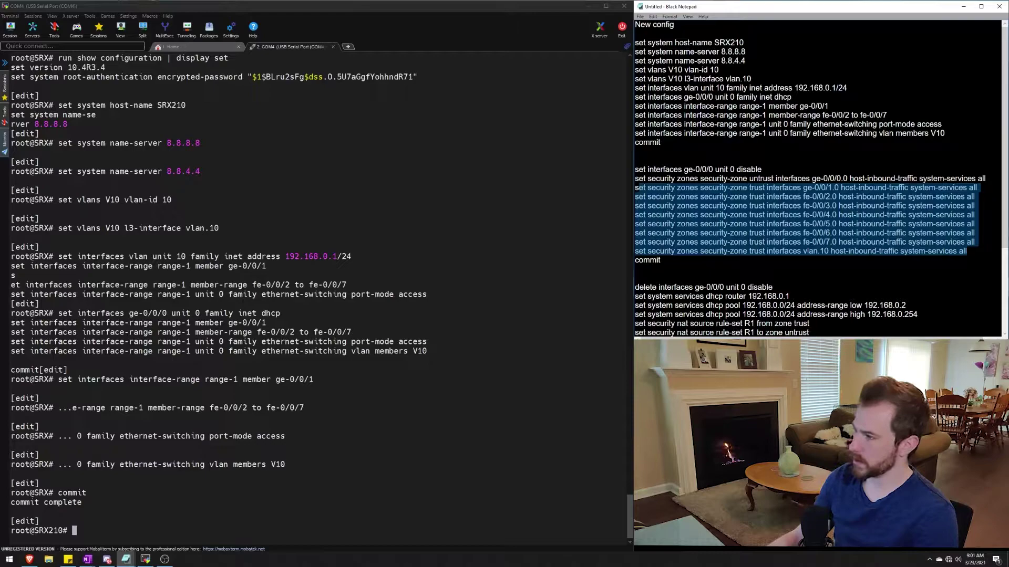
{"action": "left_click", "coordinate": [967, 251]}
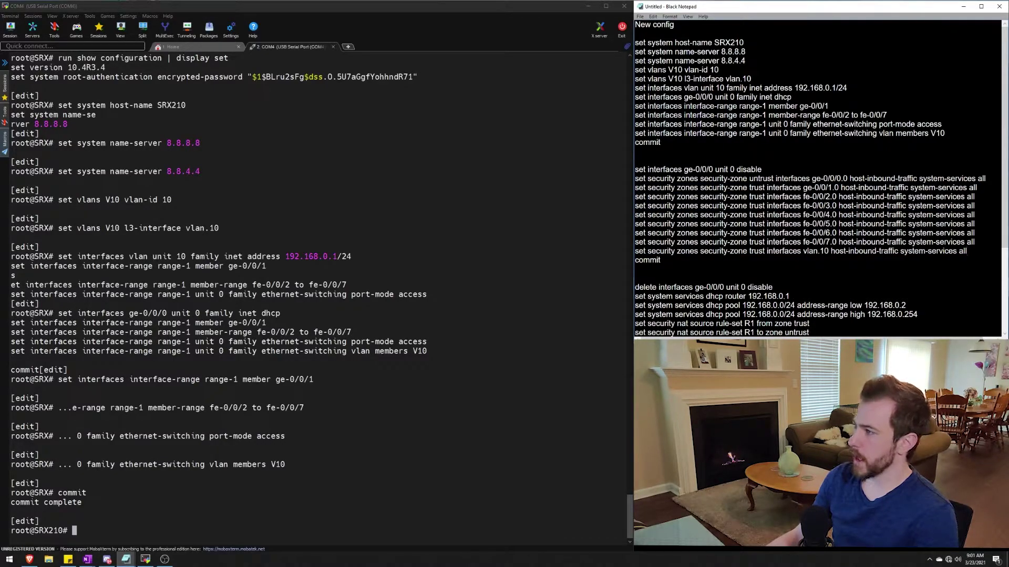
{"action": "left_click_drag", "start_coordinate": [967, 252], "coordinate": [634, 187]}
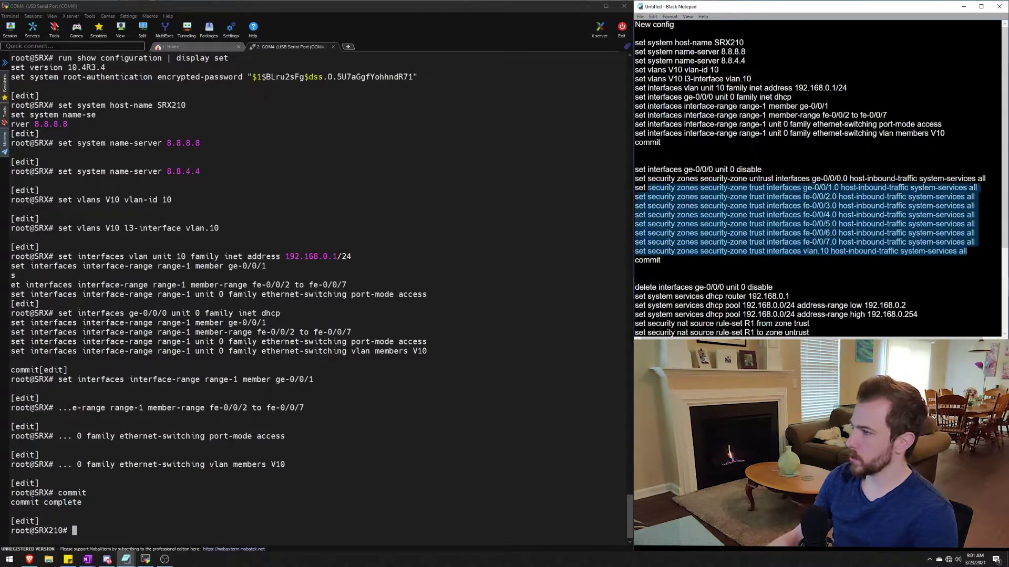
{"action": "left_click_drag", "start_coordinate": [707, 178], "coordinate": [661, 260]}
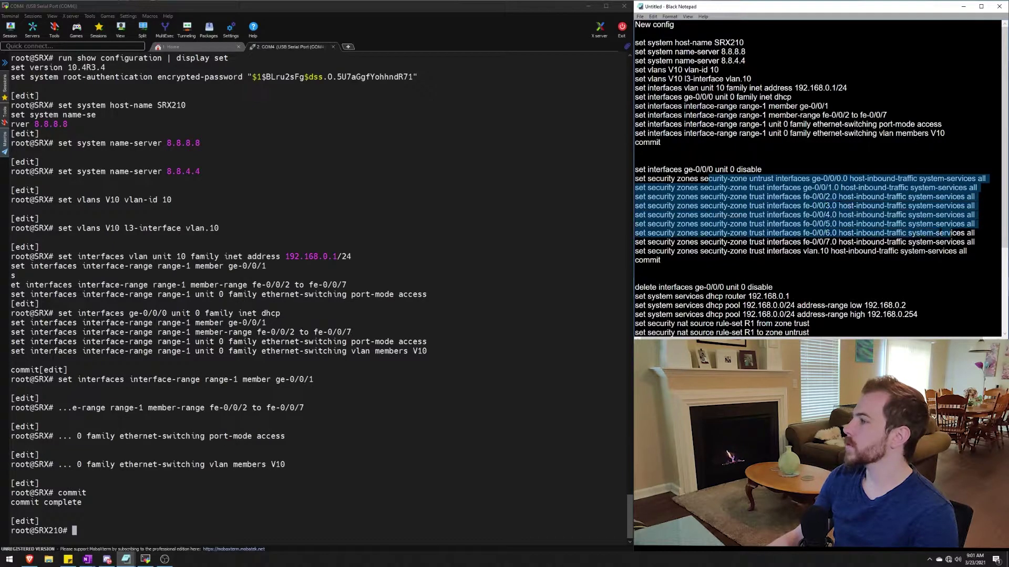
{"action": "left_click", "coordinate": [660, 261]}
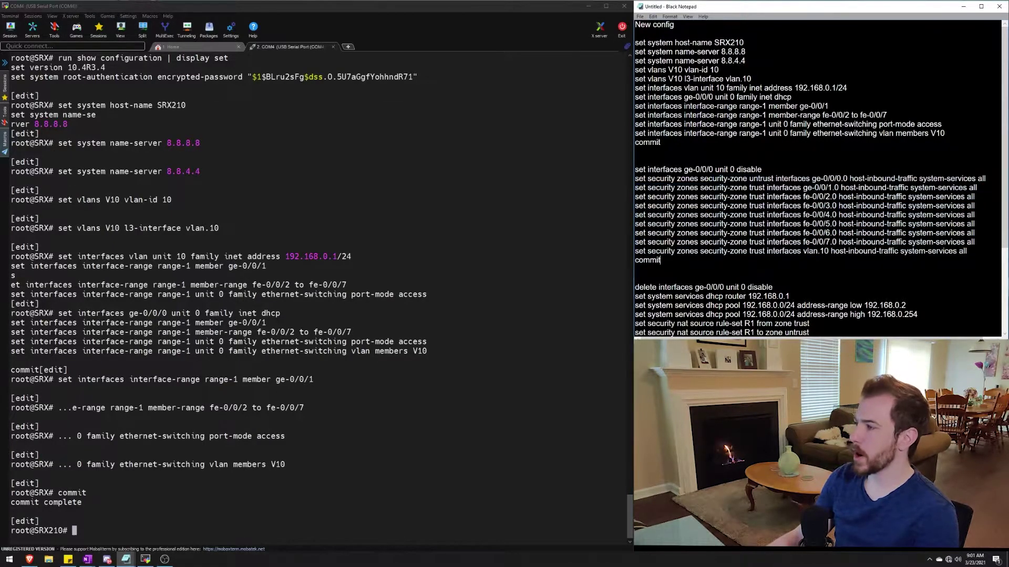
{"action": "left_click_drag", "start_coordinate": [966, 252], "coordinate": [647, 251]}
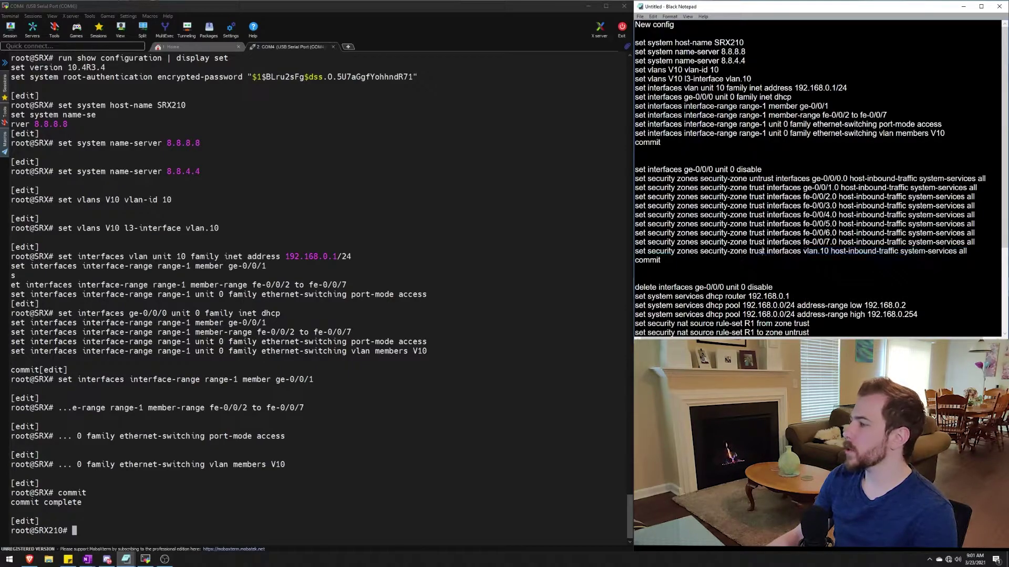
{"action": "left_click", "coordinate": [660, 260]}
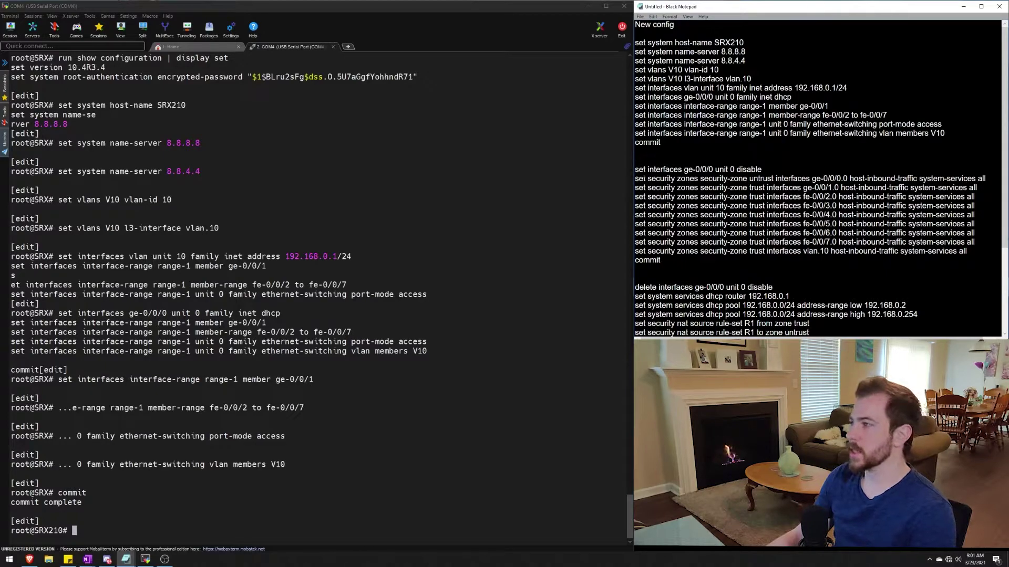
{"action": "left_click_drag", "start_coordinate": [635, 168], "coordinate": [660, 260]}
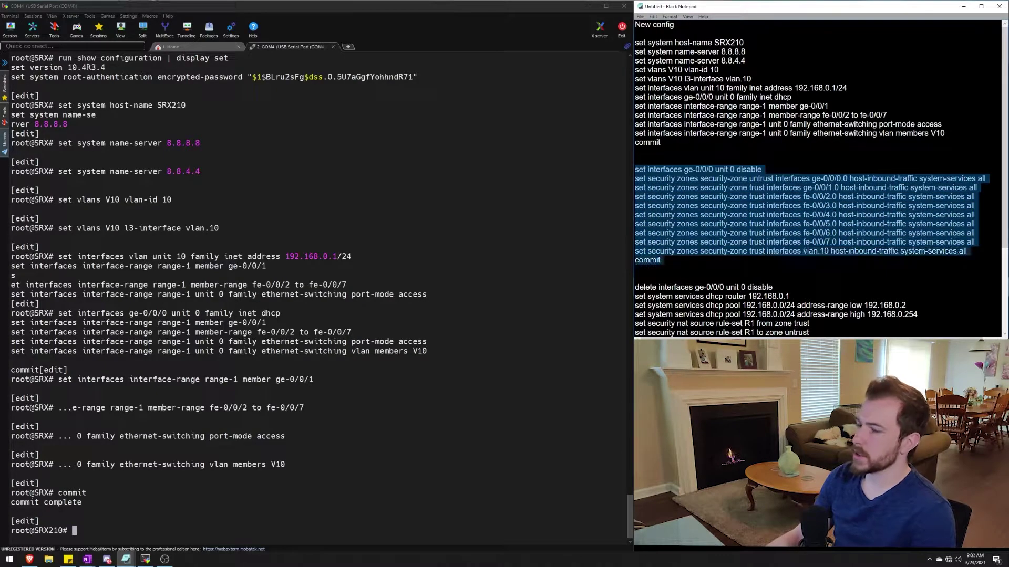
Paste the ge-0/0/0 disable and security-zone commands into the SRX210 console.
{"action": "left_click", "coordinate": [472, 258]}
{"action": "right_click", "coordinate": [473, 258]}
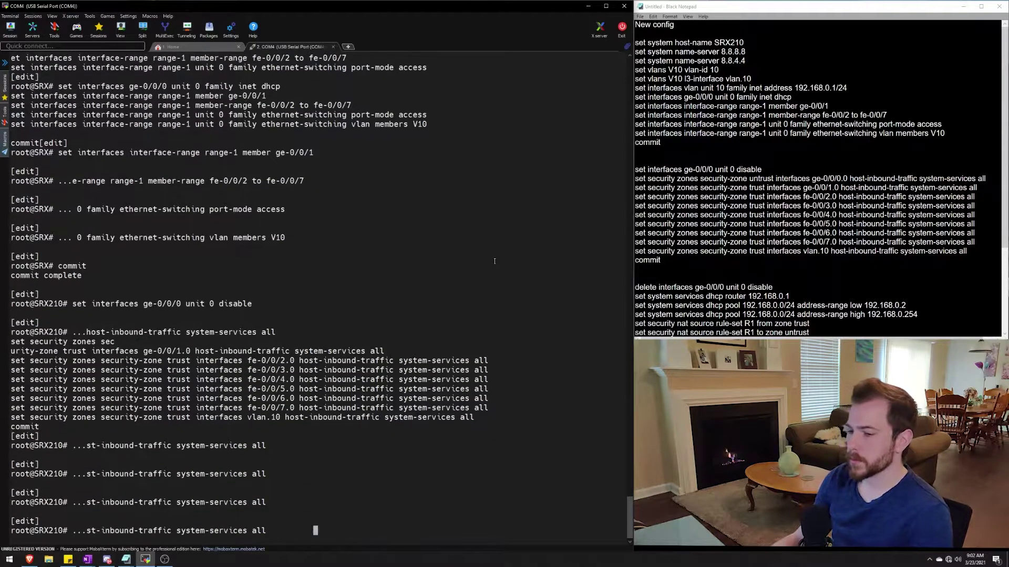
{"action": "scroll", "coordinate": [811, 237], "scroll_direction": "down", "scroll_amount": 4}
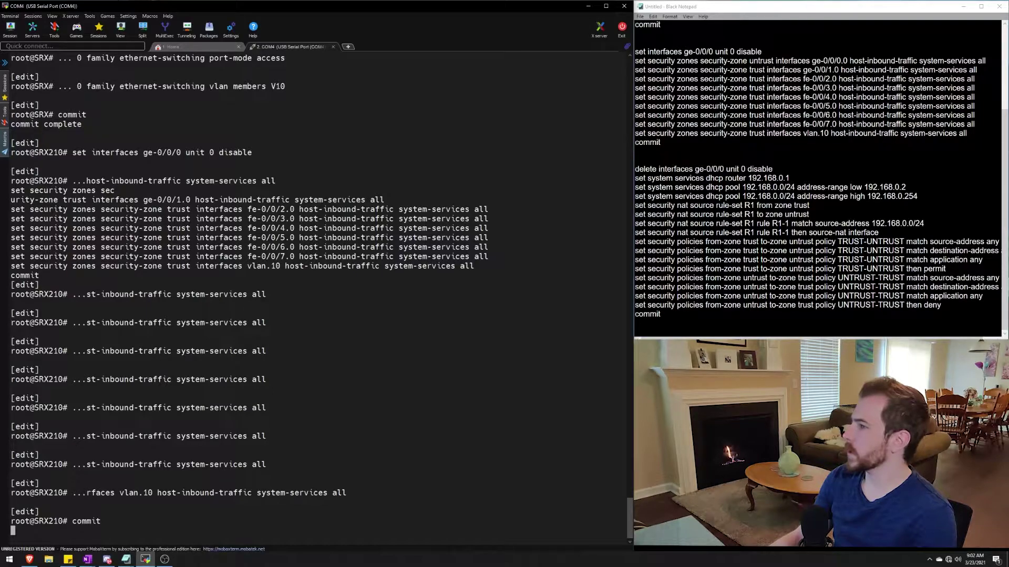
{"action": "left_click_drag", "start_coordinate": [635, 169], "coordinate": [773, 170]}
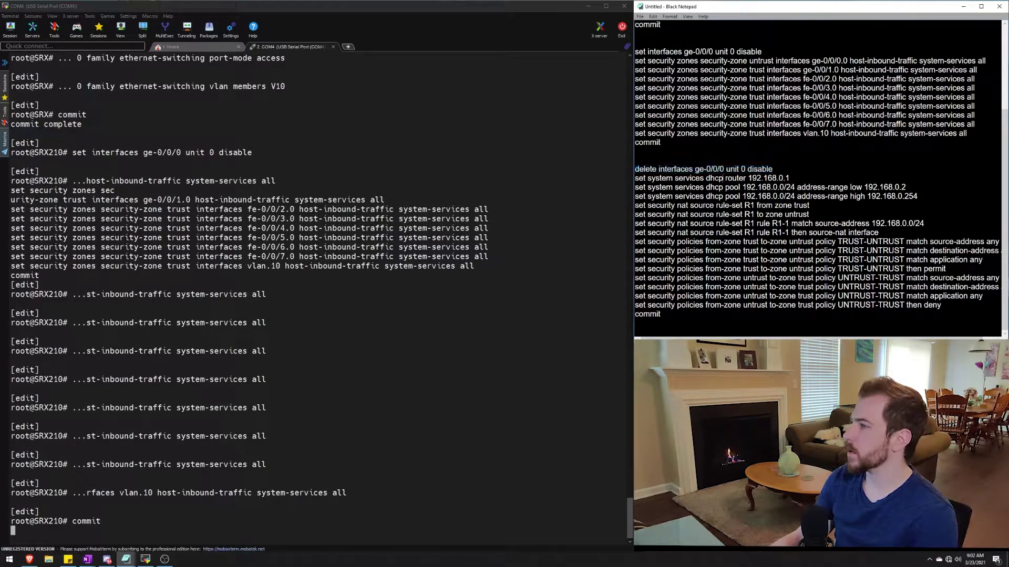
Review the three DHCP server lines in the Notepad script.
{"action": "left_click_drag", "start_coordinate": [675, 178], "coordinate": [918, 196]}
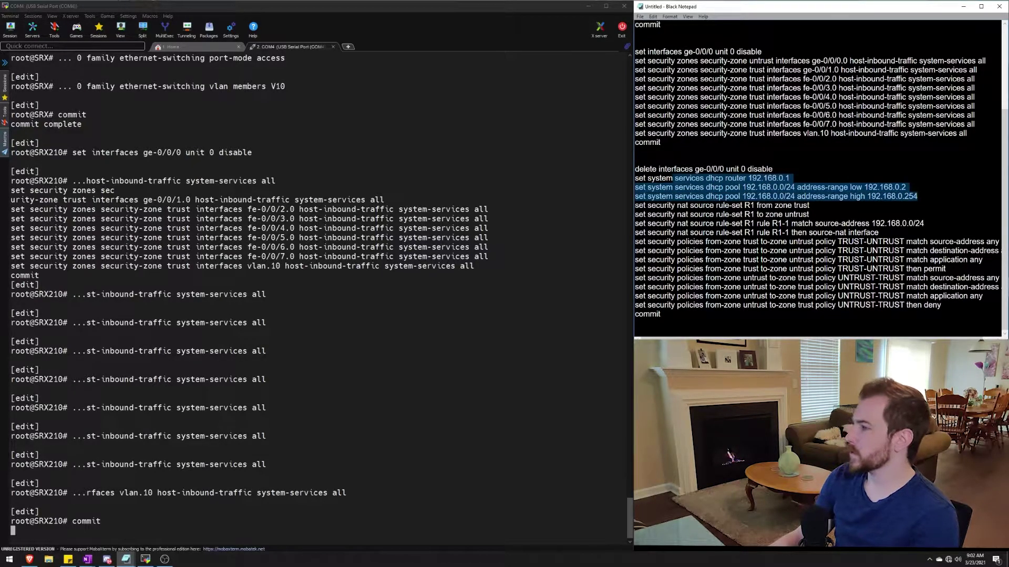
{"action": "left_click", "coordinate": [709, 189]}
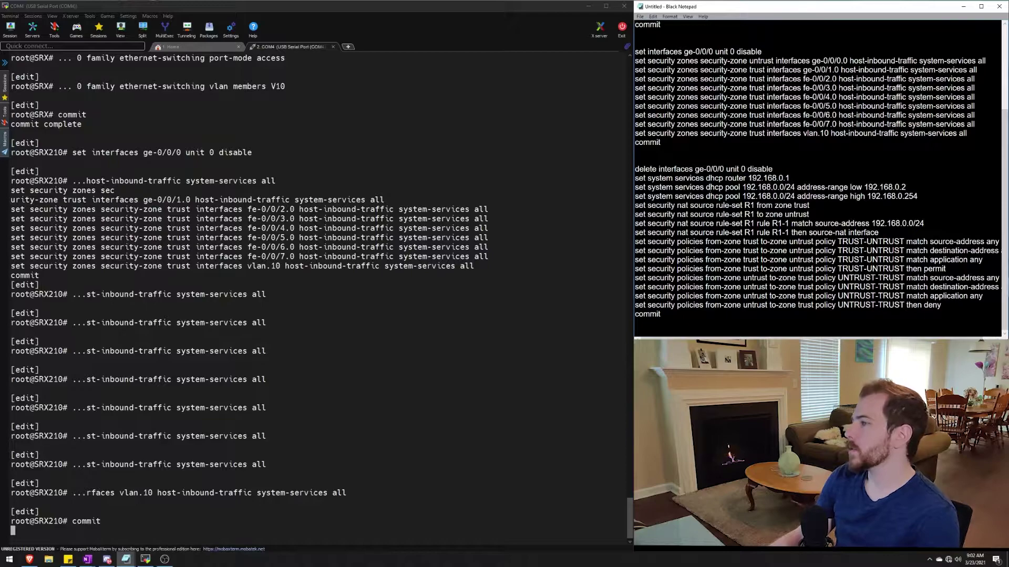
{"action": "left_click", "coordinate": [645, 179]}
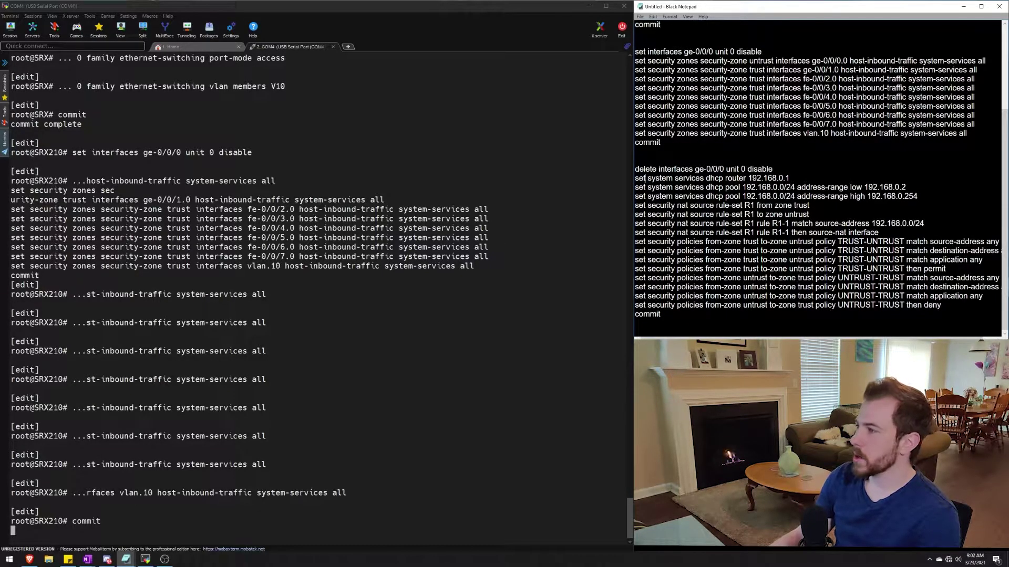
{"action": "left_click_drag", "start_coordinate": [918, 197], "coordinate": [635, 178]}
{"action": "left_click", "coordinate": [652, 195]}
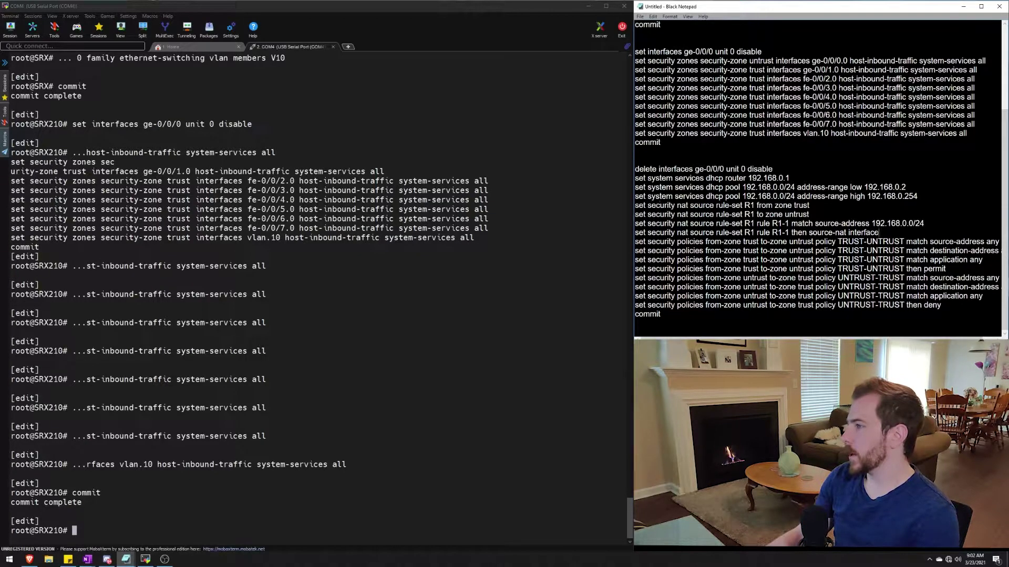
Review the four source NAT lines and the four TRUST-UNTRUST permit policy lines.
{"action": "left_click_drag", "start_coordinate": [879, 232], "coordinate": [632, 210]}
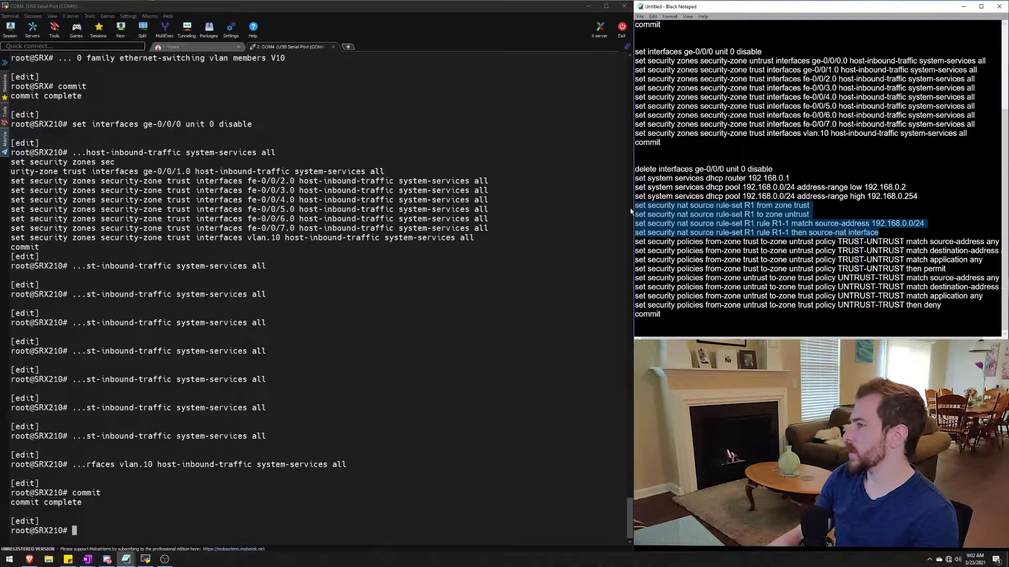
{"action": "left_click_drag", "start_coordinate": [635, 241], "coordinate": [680, 250]}
{"action": "left_click", "coordinate": [680, 250]}
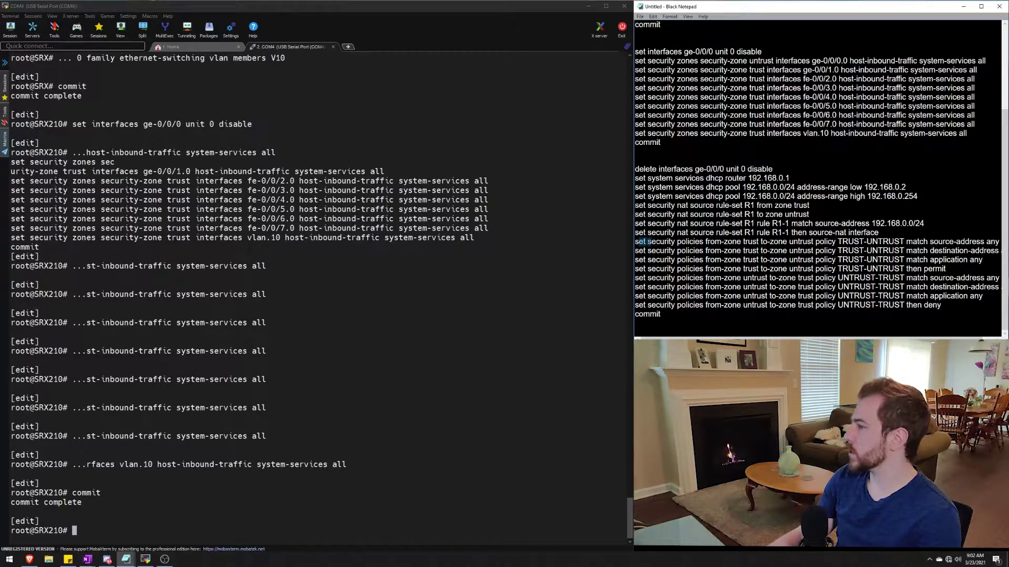
{"action": "left_click_drag", "start_coordinate": [646, 241], "coordinate": [709, 250]}
{"action": "left_click", "coordinate": [724, 251]}
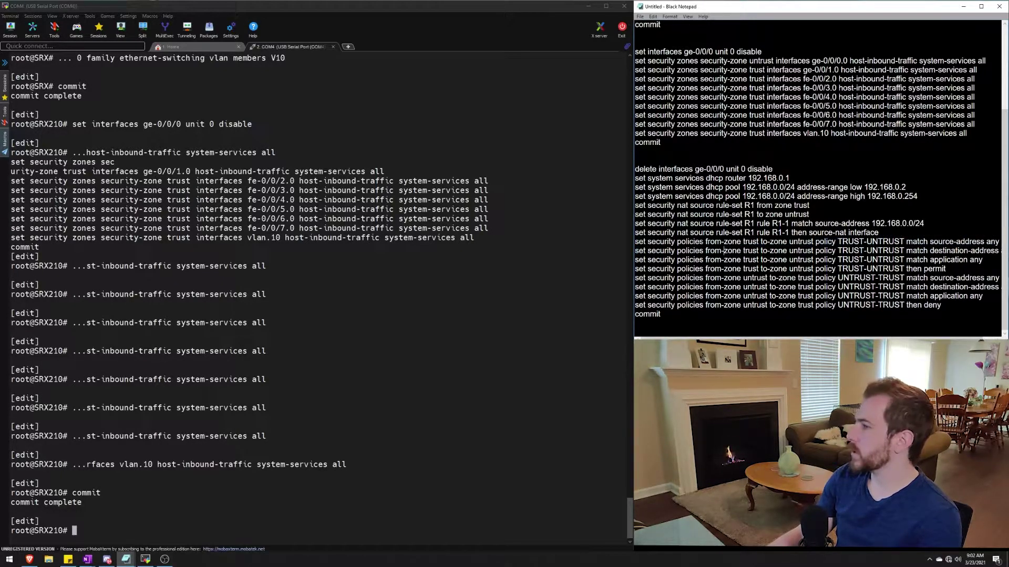
{"action": "double_click", "coordinate": [800, 241]}
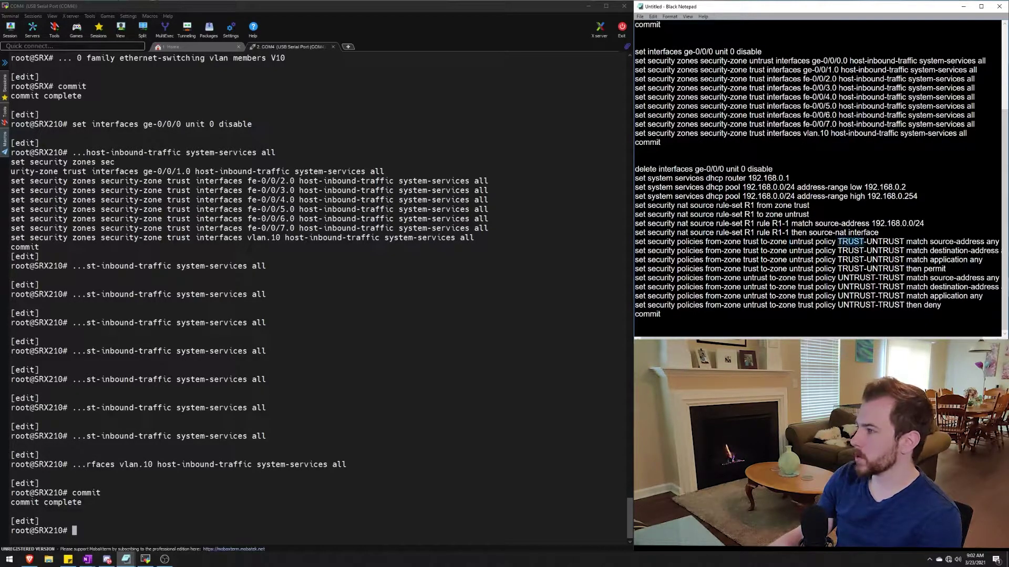
{"action": "left_click_drag", "start_coordinate": [837, 241], "coordinate": [983, 242]}
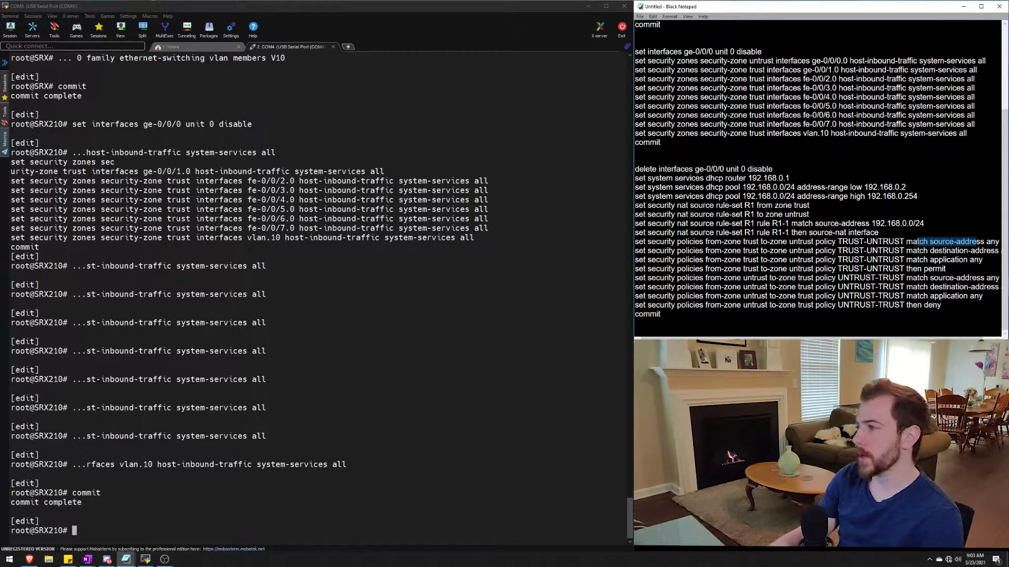
{"action": "left_click_drag", "start_coordinate": [837, 241], "coordinate": [864, 241]}
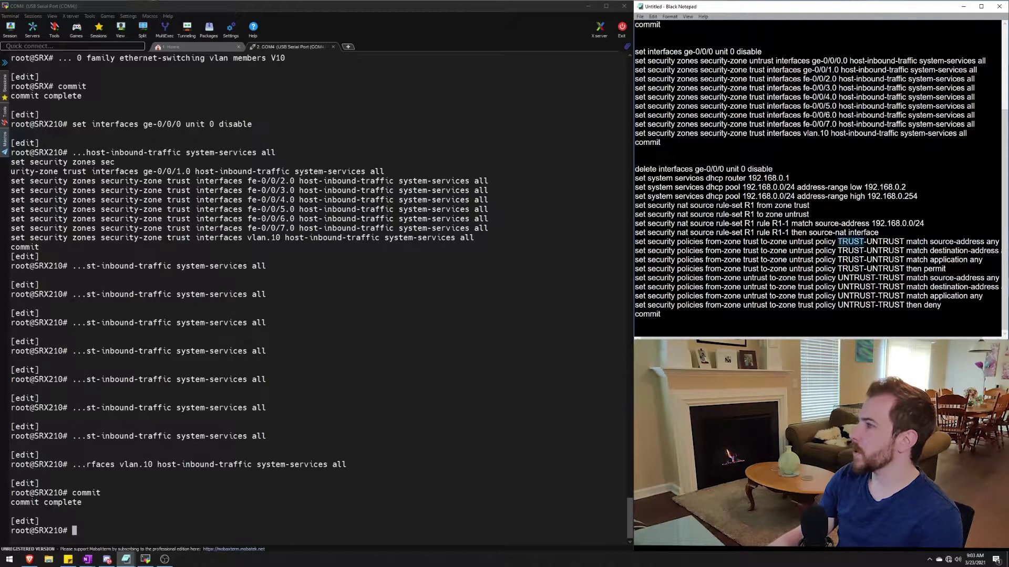
{"action": "mouse_move", "coordinate": [749, 79]}
{"action": "left_mouse_down"}
{"action": "mouse_move", "coordinate": [765, 79]}
{"action": "mouse_move", "coordinate": [774, 61]}
{"action": "left_mouse_up"}
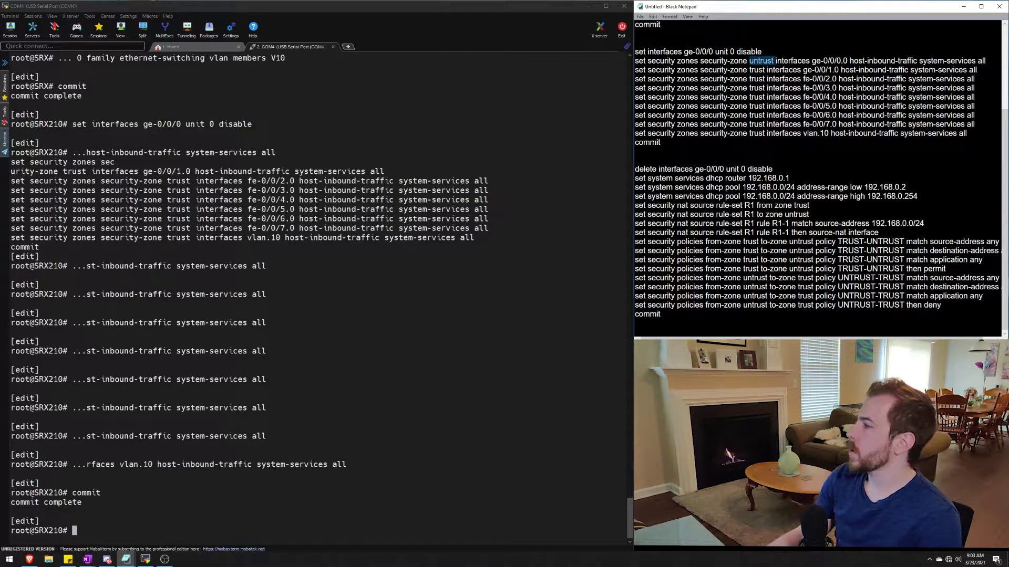
{"action": "left_click_drag", "start_coordinate": [946, 269], "coordinate": [616, 250]}
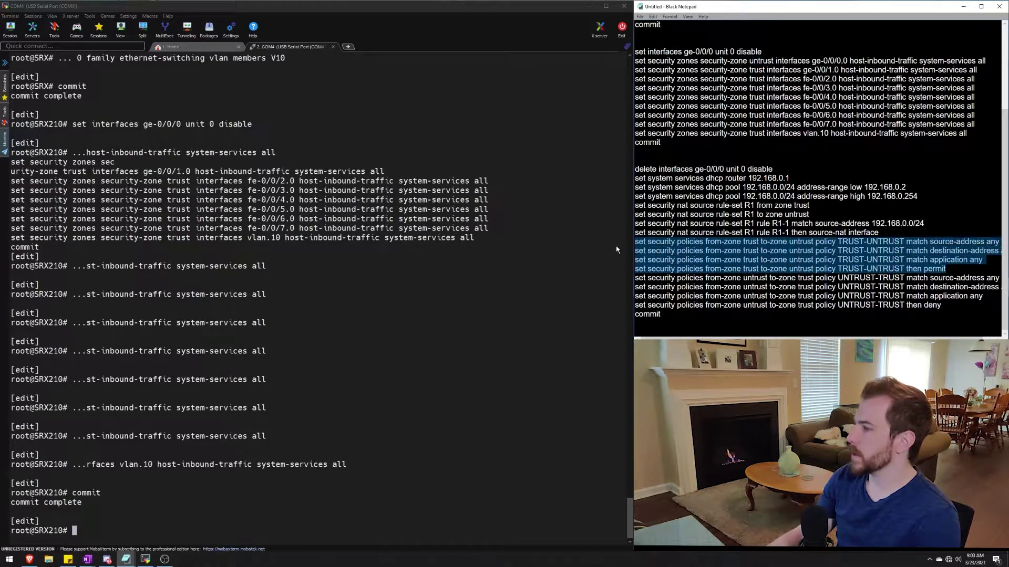
{"action": "double_click", "coordinate": [935, 269]}
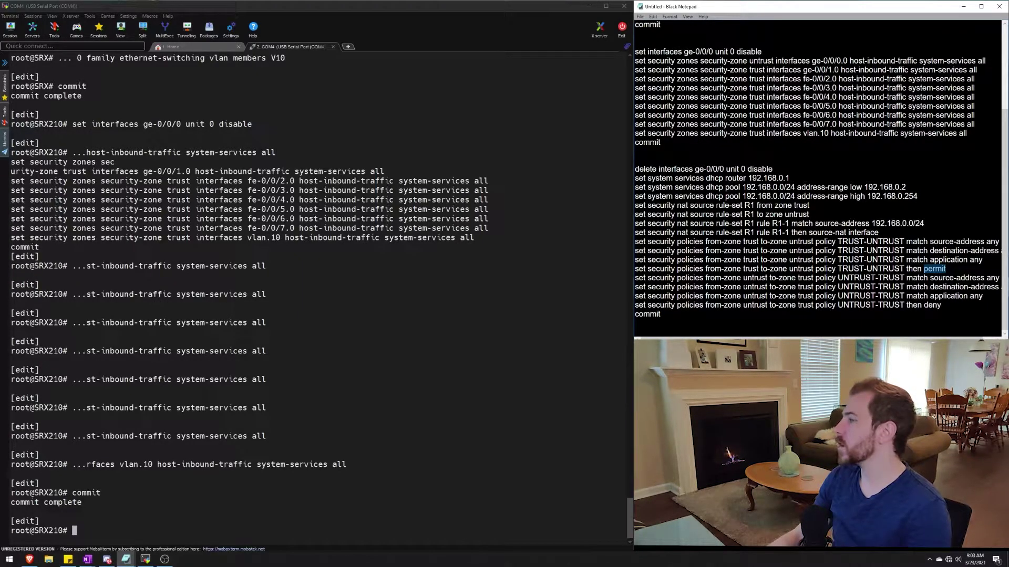
Review the UNTRUST-TRUST policy from untrust to trust, ending in deny.
{"action": "double_click", "coordinate": [755, 278]}
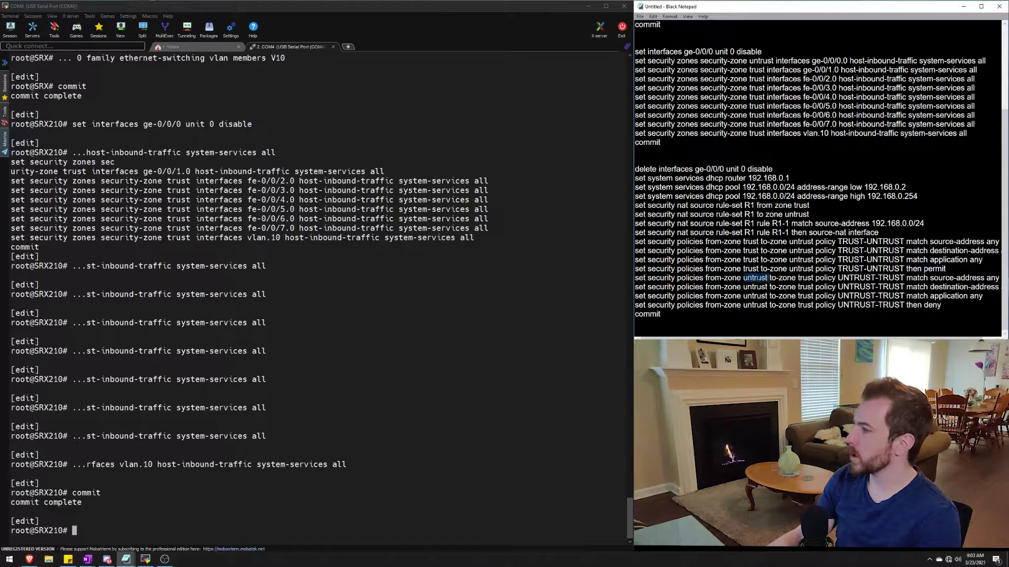
{"action": "double_click", "coordinate": [806, 278]}
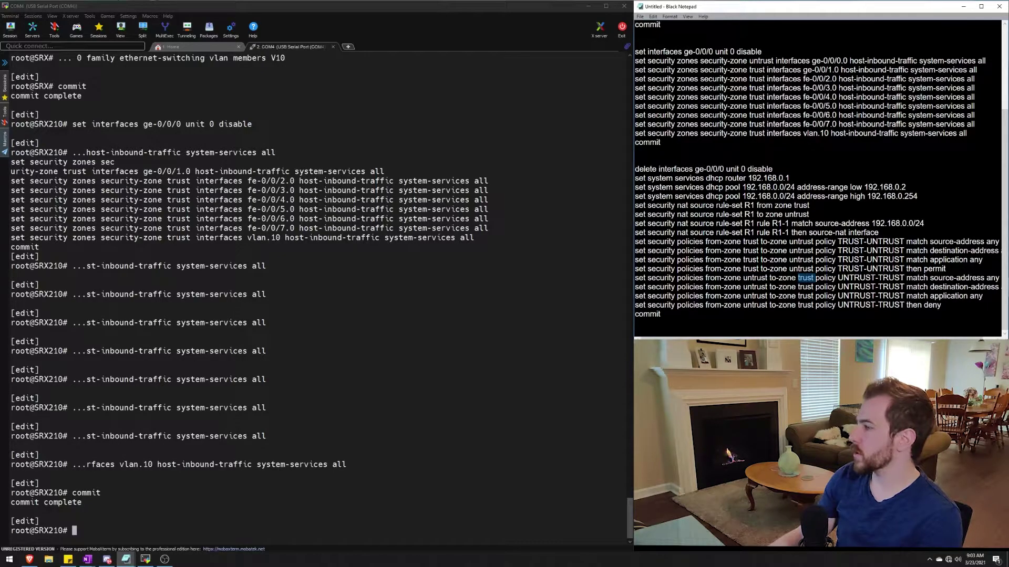
{"action": "mouse_move", "coordinate": [838, 278]}
{"action": "left_mouse_down"}
{"action": "mouse_move", "coordinate": [905, 278]}
{"action": "mouse_move", "coordinate": [982, 296]}
{"action": "mouse_move", "coordinate": [883, 305]}
{"action": "left_mouse_up"}
{"action": "left_click", "coordinate": [883, 305]}
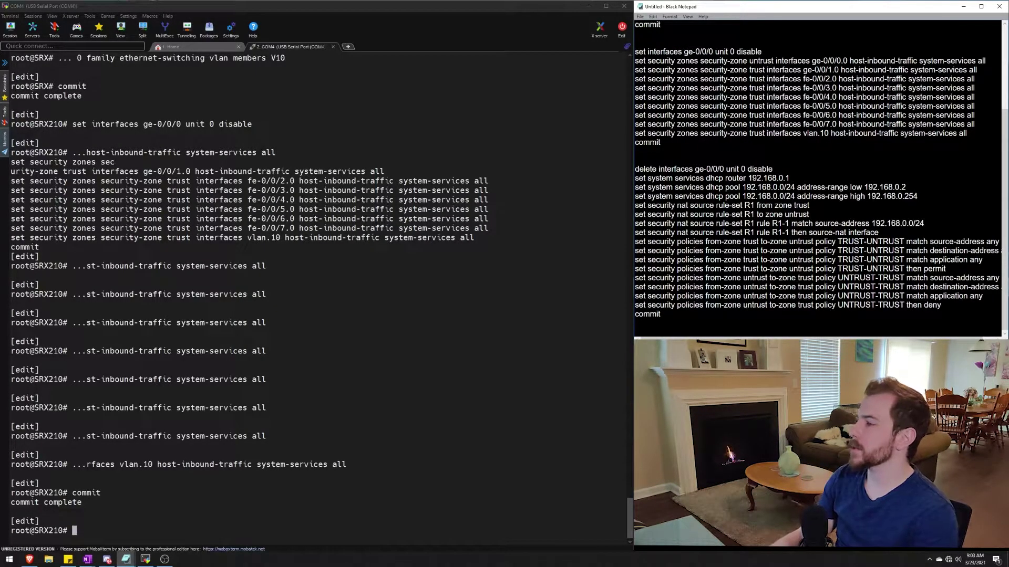
{"action": "scroll", "coordinate": [824, 287], "scroll_direction": "up", "scroll_amount": 2}
{"action": "scroll", "coordinate": [824, 287], "scroll_direction": "up", "scroll_amount": 2}
{"action": "scroll", "coordinate": [824, 287], "scroll_direction": "down", "scroll_amount": 4}
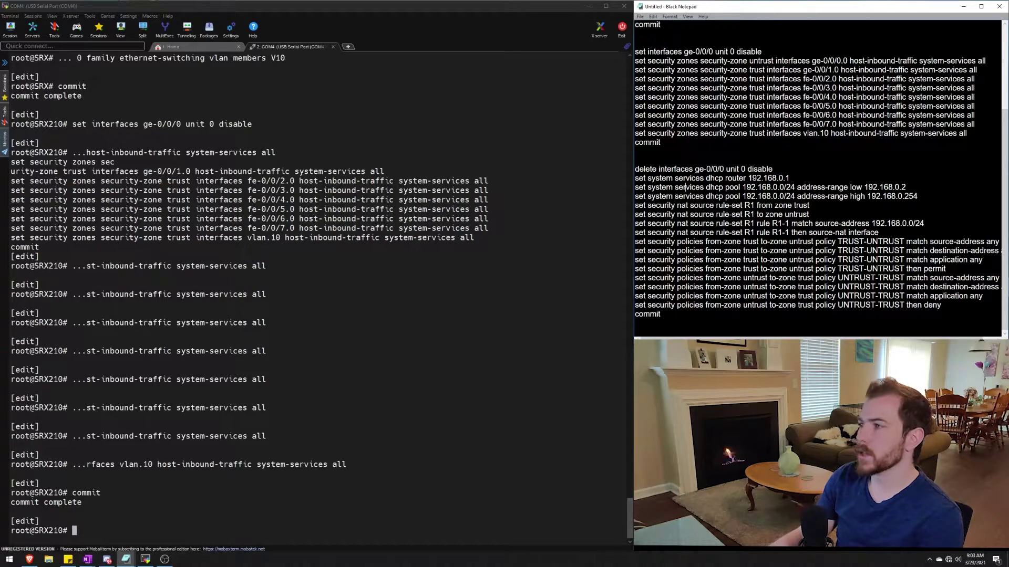
Recheck the DHCP pool, NAT and policy lines, then select delete ge-0/0/0 through commit.
{"action": "left_click_drag", "start_coordinate": [684, 187], "coordinate": [907, 187]}
{"action": "left_click_drag", "start_coordinate": [714, 215], "coordinate": [836, 224]}
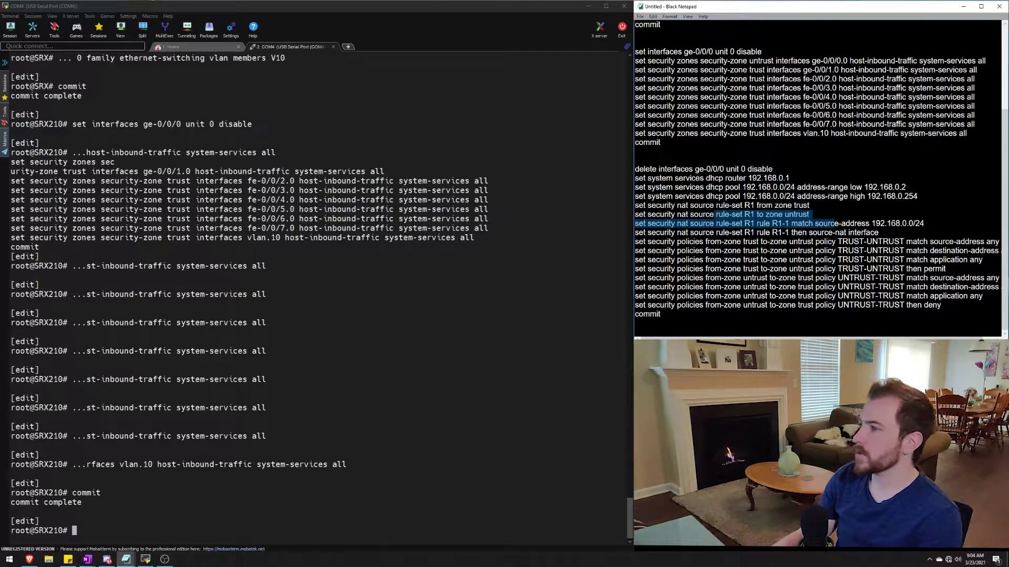
{"action": "mouse_move", "coordinate": [687, 241]}
{"action": "left_mouse_down"}
{"action": "mouse_move", "coordinate": [993, 278]}
{"action": "mouse_move", "coordinate": [854, 296]}
{"action": "left_mouse_up"}
{"action": "left_click_drag", "start_coordinate": [941, 305], "coordinate": [883, 268]}
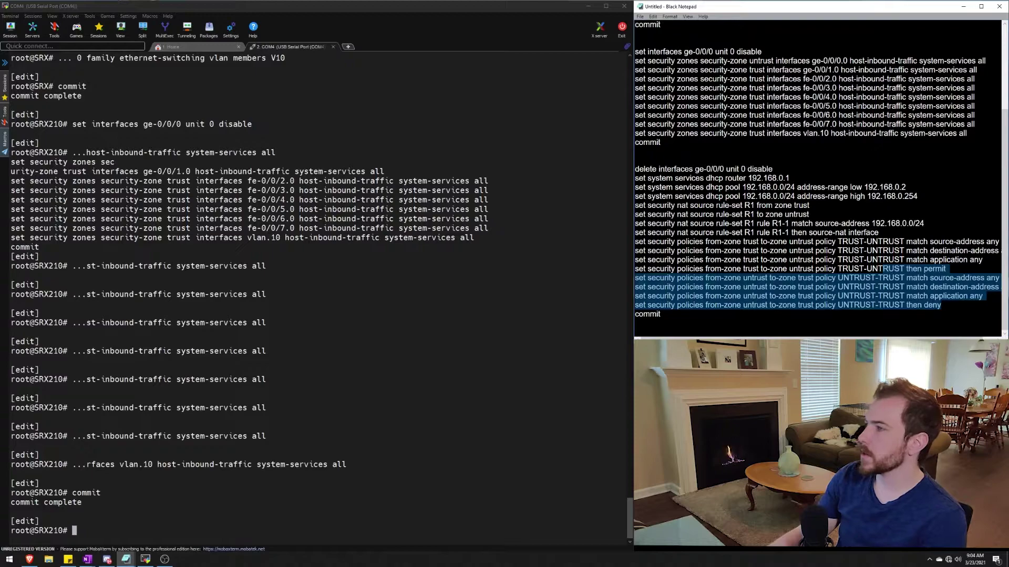
{"action": "left_click_drag", "start_coordinate": [635, 169], "coordinate": [661, 315]}
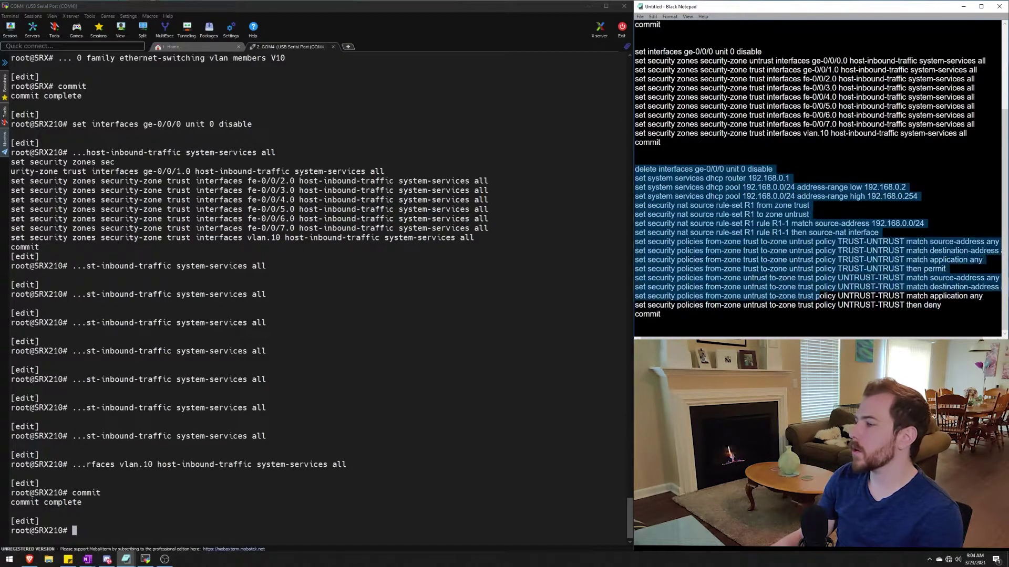
Paste the DHCP, source NAT and trust/untrust policy commands into the SRX210 console and commit them.
{"action": "left_click", "coordinate": [583, 300]}
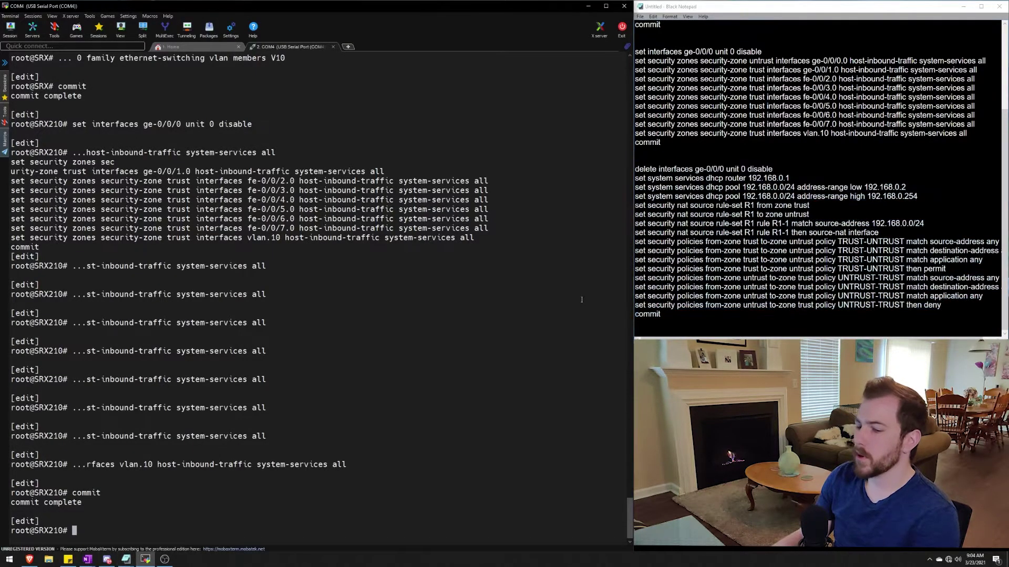
{"action": "right_click", "coordinate": [450, 295]}
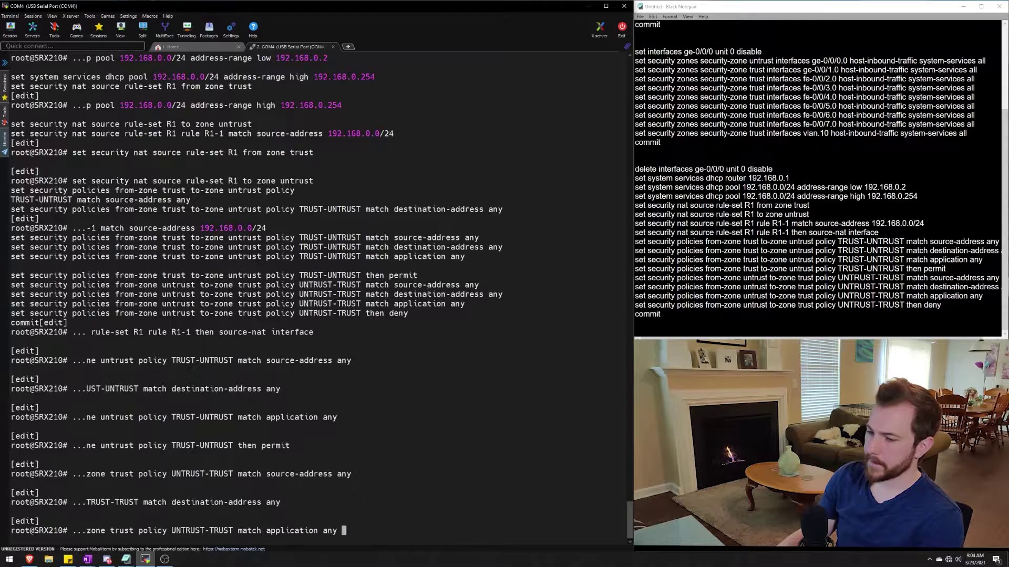
{"action": "key", "text": "Return"}
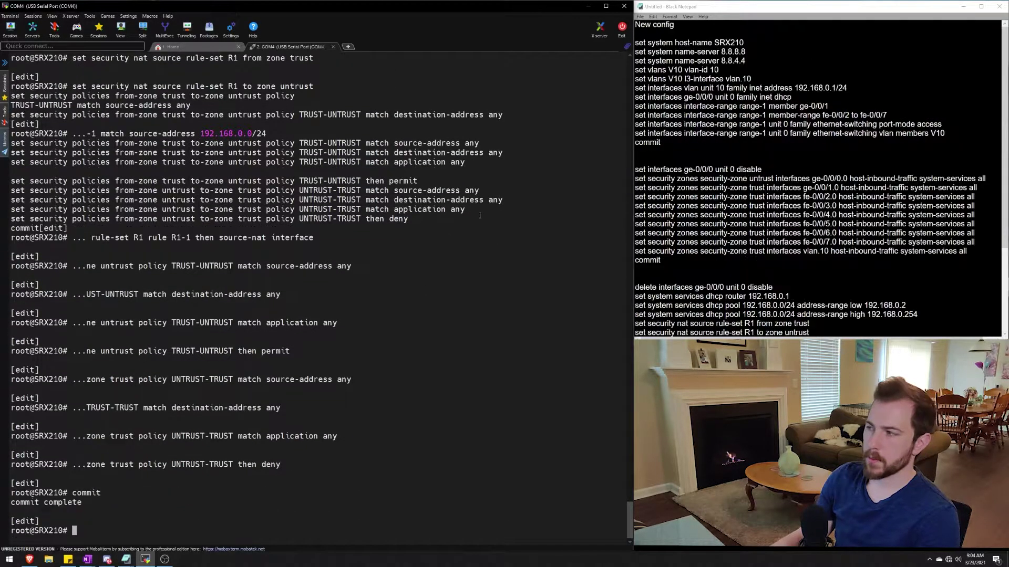
{"action": "scroll", "coordinate": [371, 304], "scroll_direction": "up", "scroll_amount": 2}
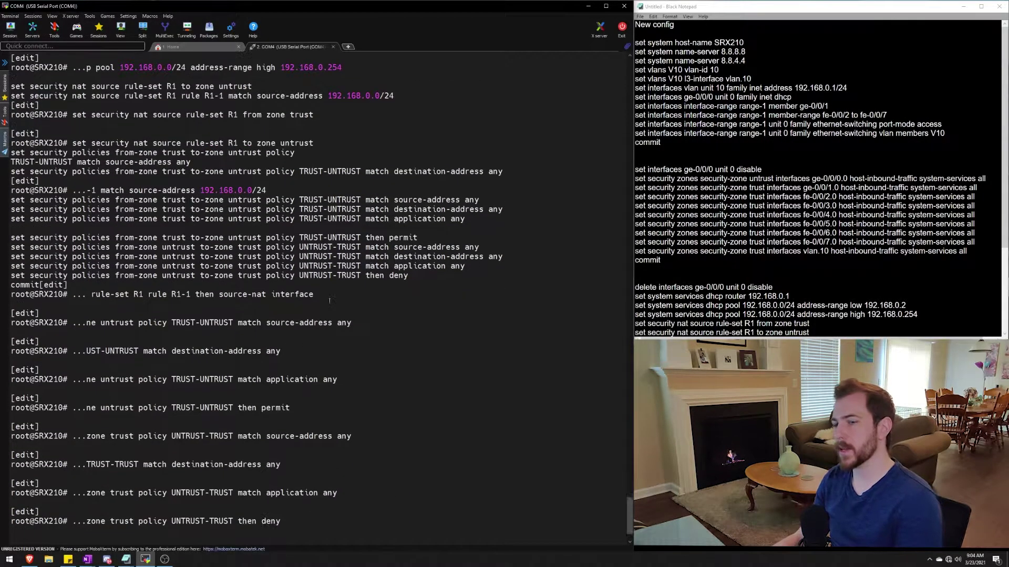
{"action": "scroll", "coordinate": [330, 300], "scroll_direction": "down", "scroll_amount": 2}
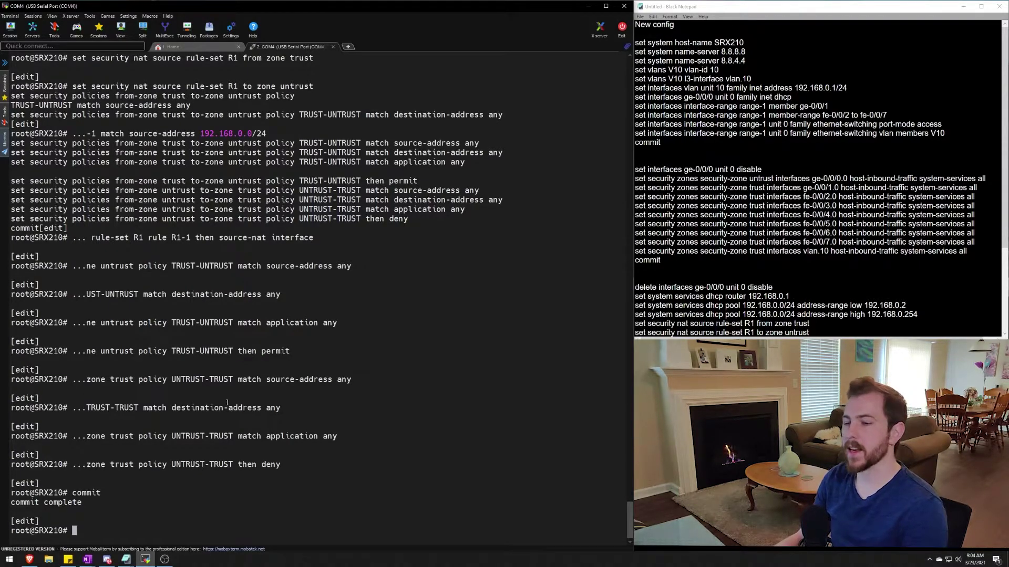
{"action": "scroll", "coordinate": [293, 394], "scroll_direction": "up", "scroll_amount": 2}
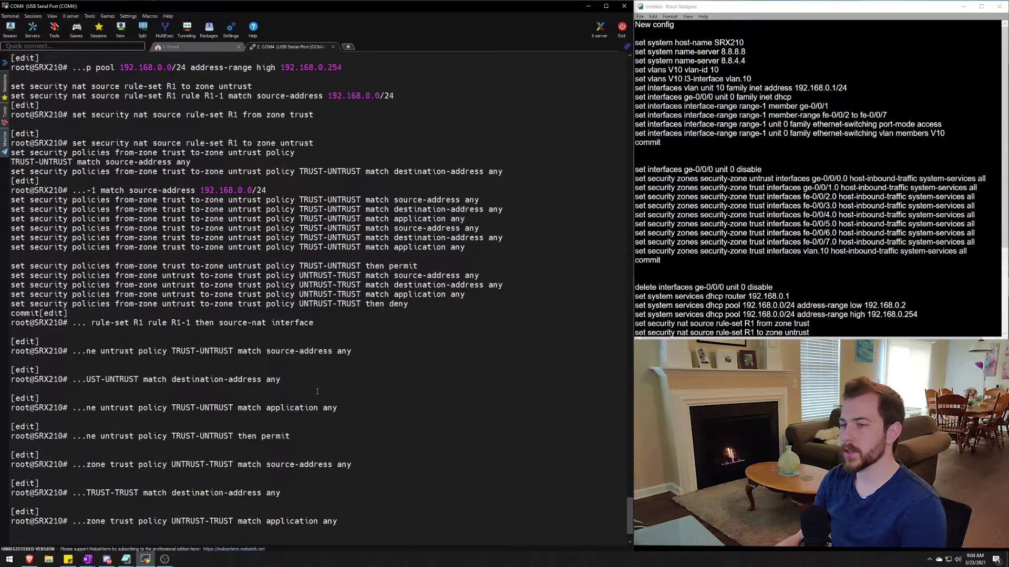
{"action": "type", "text": "commit"}
{"action": "key", "text": "Return"}
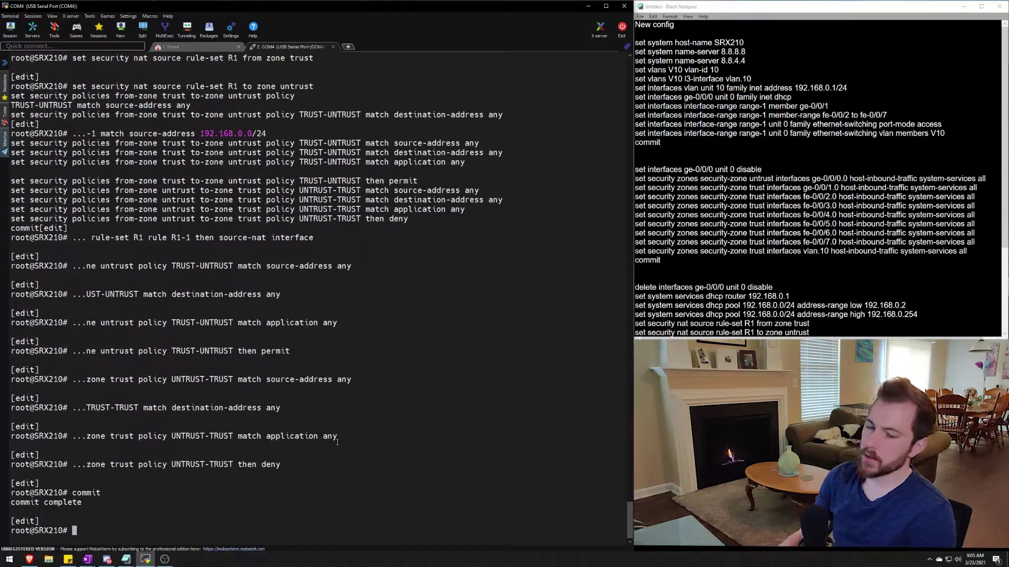
{"action": "type", "text": "ru"}
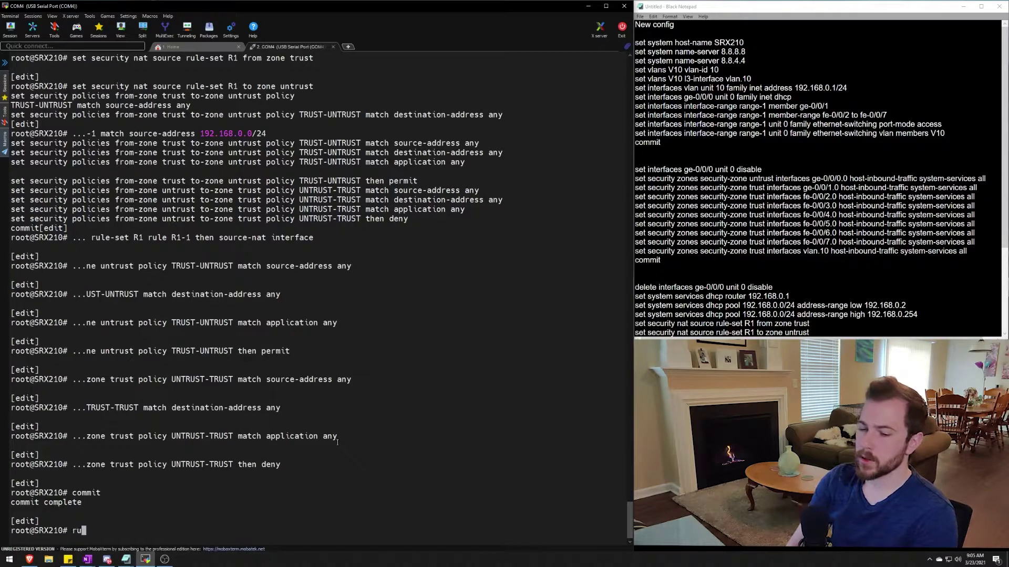
{"action": "type", "text": "n ping g"}
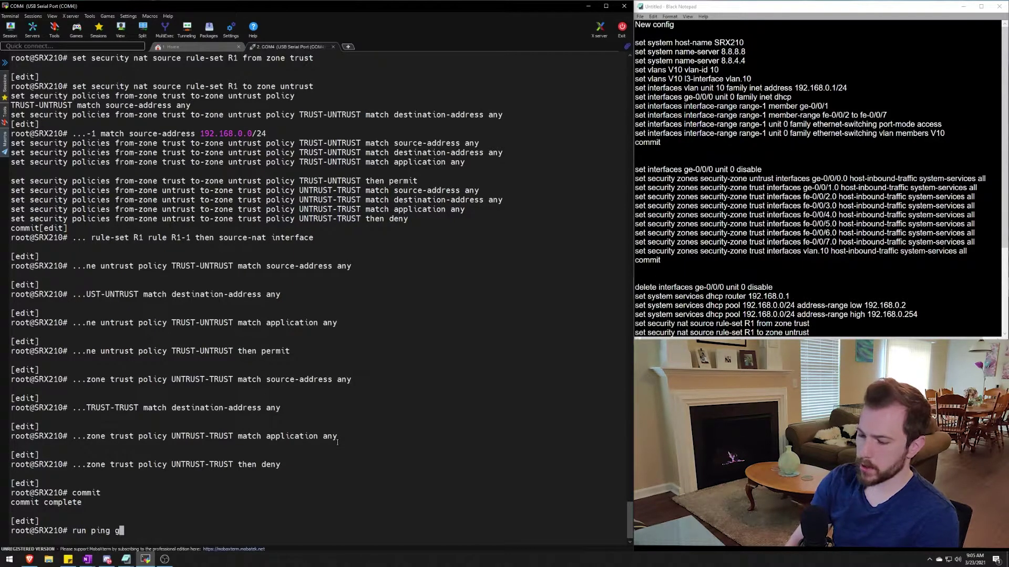
{"action": "type", "text": "oo"}
{"action": "type", "text": "ge"}
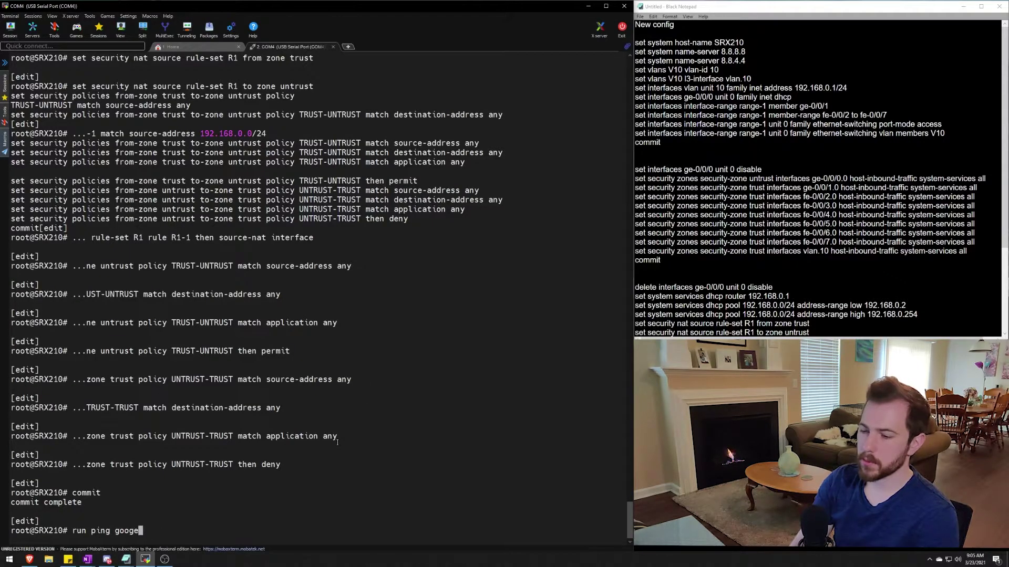
{"action": "key", "text": "BackSpace"}
{"action": "type", "text": "le.com"}
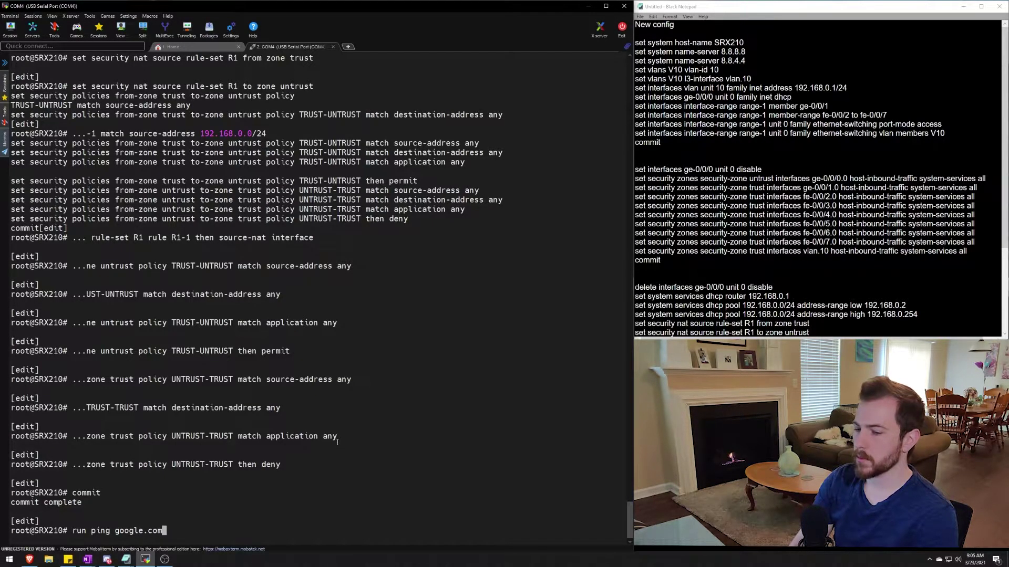
Ping google.com from the router, which finds no route.
{"action": "key", "text": "Return"}
{"action": "key", "text": "ctrl+c"}
{"action": "key", "text": "Up"}
{"action": "key", "text": "BackSpace"}
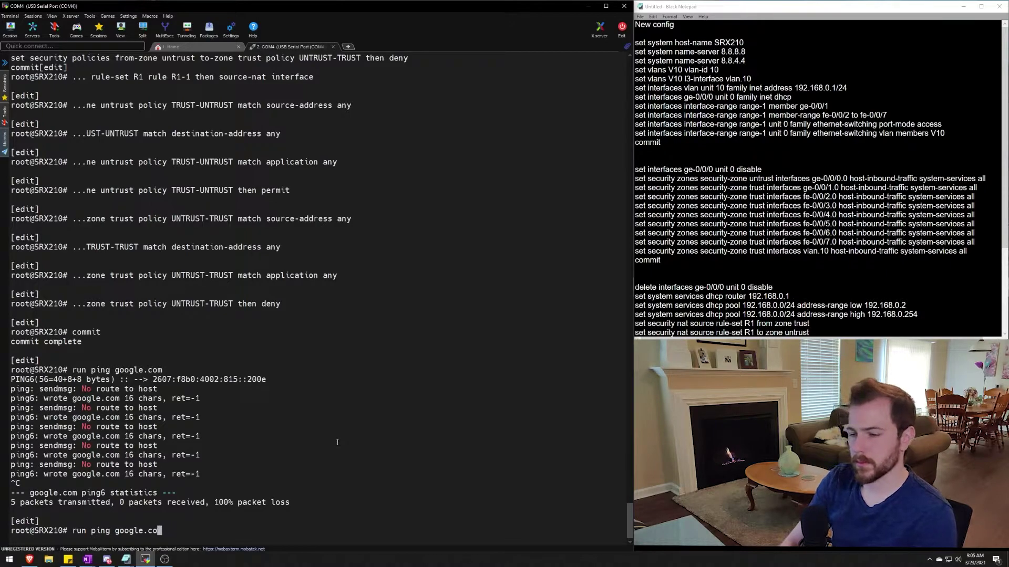
{"action": "key", "text": "BackSpace"}
{"action": "key", "text": "BackSpace"}
{"action": "key", "text": "BackSpace"}
{"action": "key", "text": "BackSpace"}
{"action": "key", "text": "BackSpace"}
{"action": "key", "text": "BackSpace"}
{"action": "key", "text": "BackSpace"}
{"action": "key", "text": "BackSpace"}
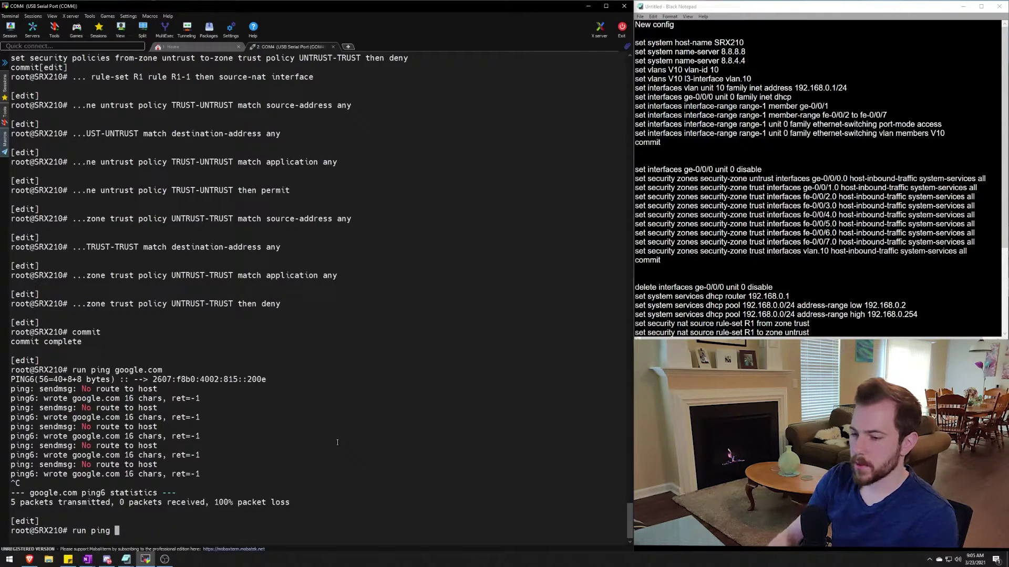
{"action": "type", "text": "8.8.8.8"}
Ping 8.8.8.8 from the router with 0% loss, then search Windows for cmd.
{"action": "key", "text": "Return"}
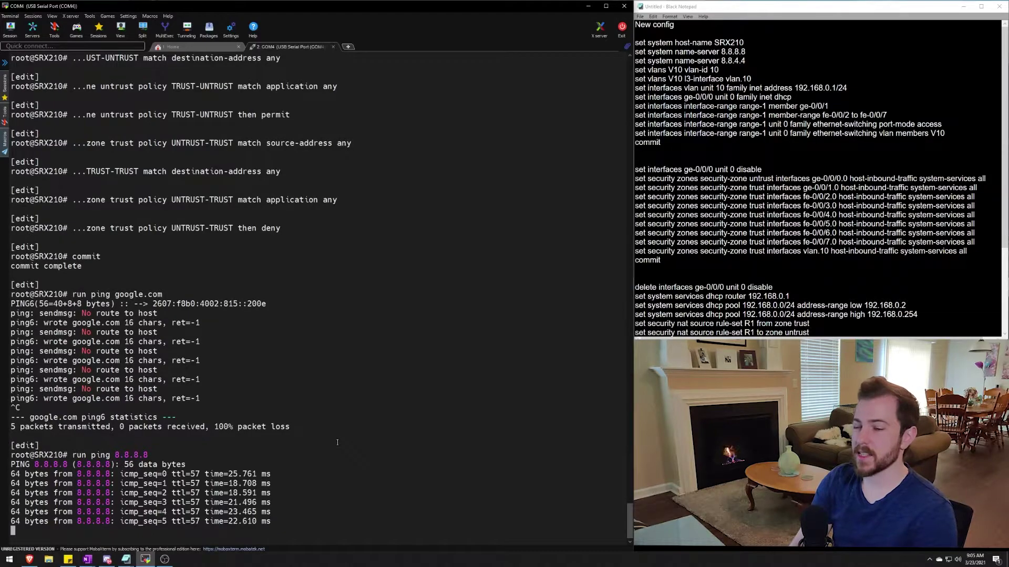
{"action": "key", "text": "ctrl+c"}
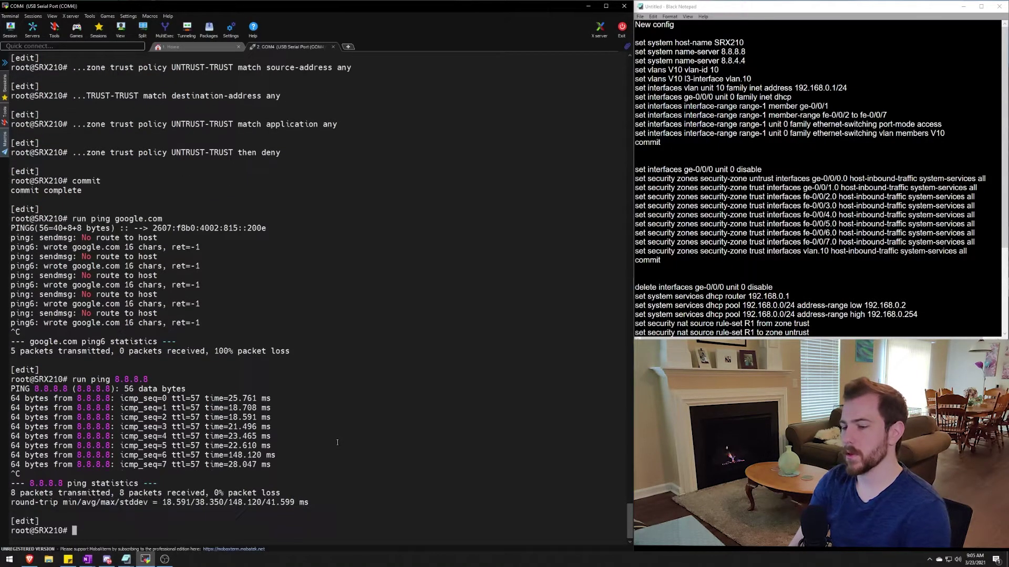
{"action": "key", "text": "super"}
{"action": "type", "text": "cmd"}
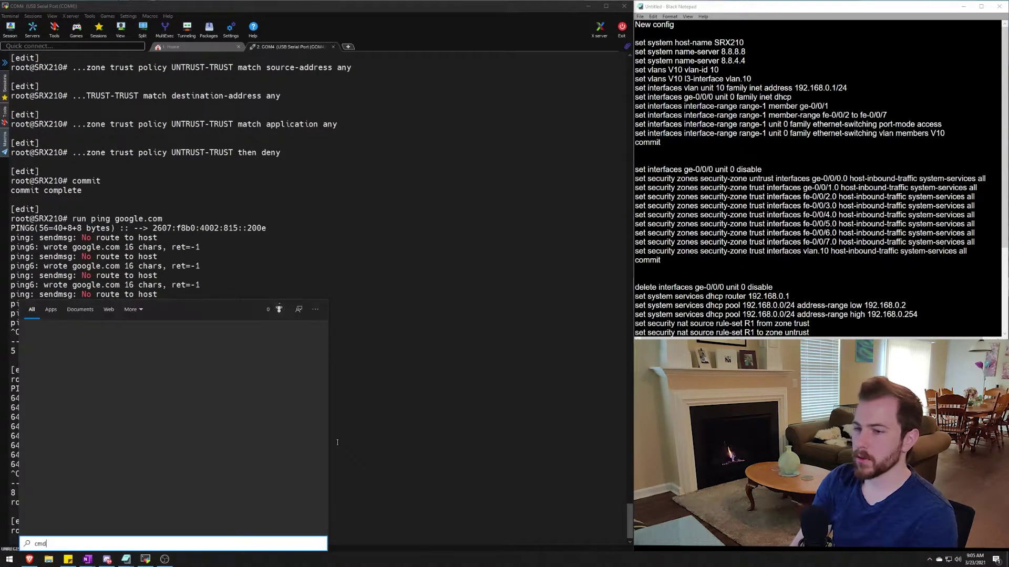
From Command Prompt, ping 8.8.8.8 with four replies, then minimize the window.
{"action": "key", "text": "Return"}
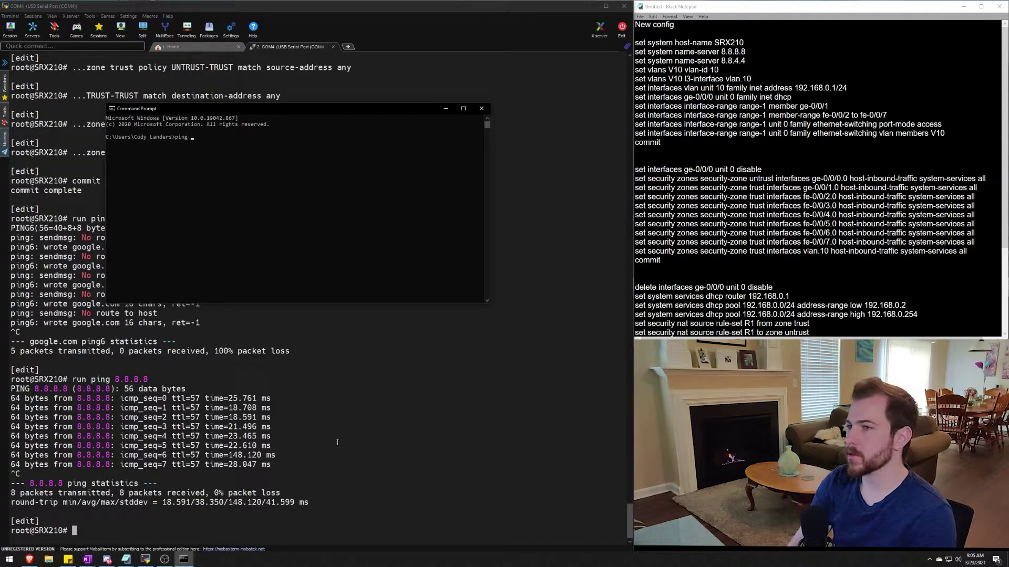
{"action": "scroll", "coordinate": [306, 228], "scroll_direction": "up", "scroll_amount": 1, "text": "ctrl"}
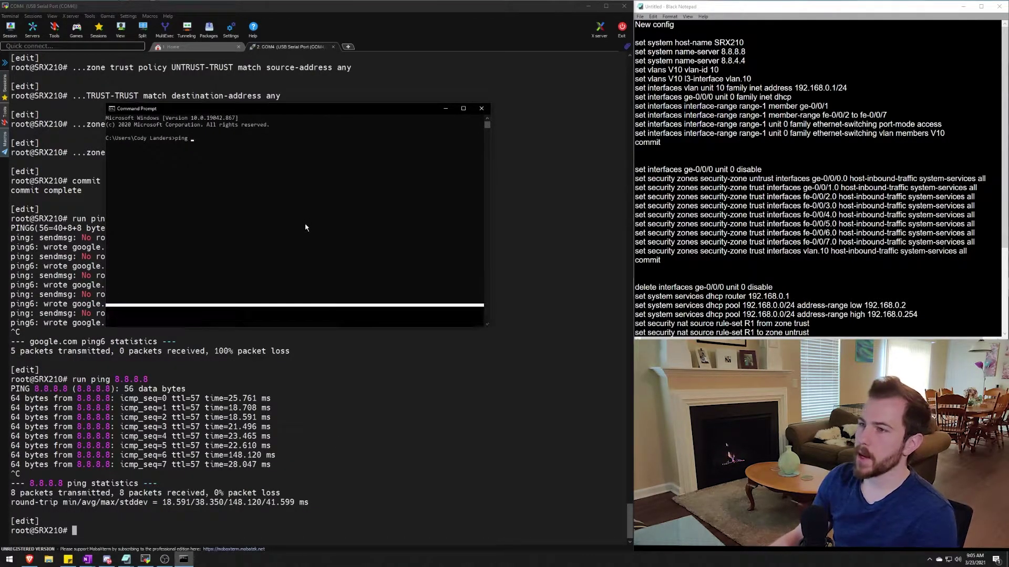
{"action": "scroll", "coordinate": [306, 227], "scroll_direction": "up", "scroll_amount": 2, "text": "ctrl"}
{"action": "type", "text": "8."}
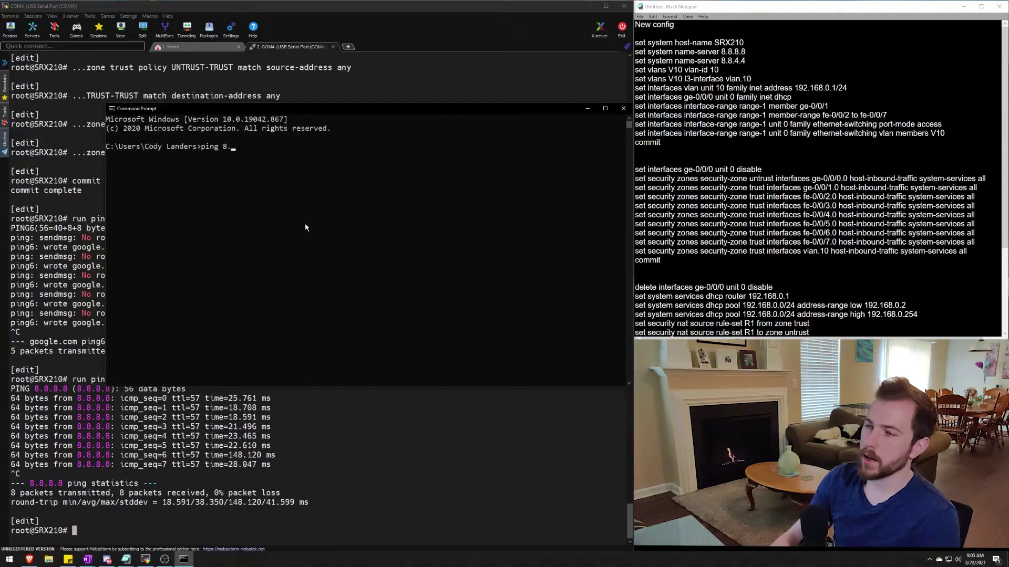
{"action": "type", "text": "8.8.8"}
{"action": "key", "text": "Return"}
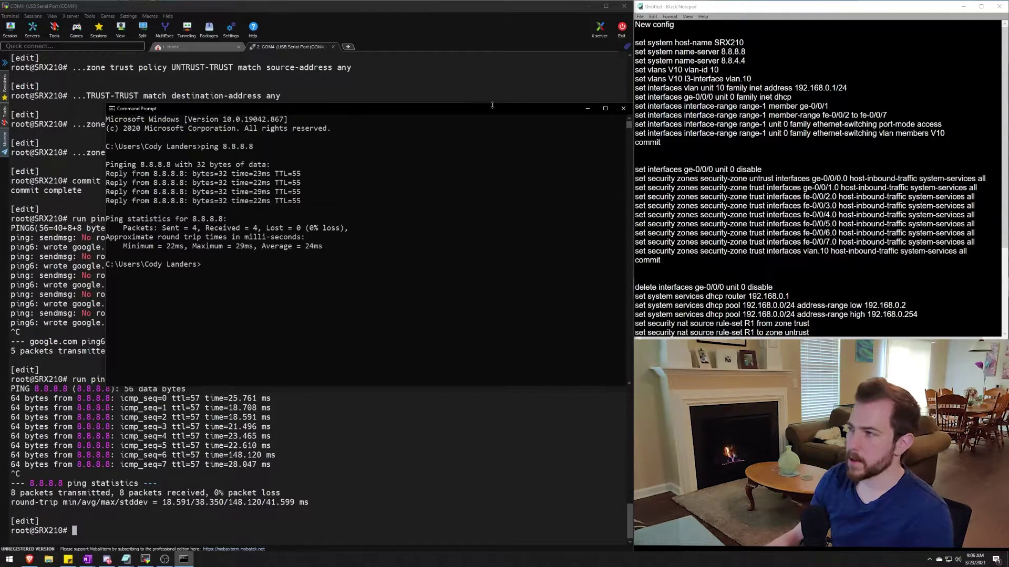
{"action": "left_click", "coordinate": [588, 109]}
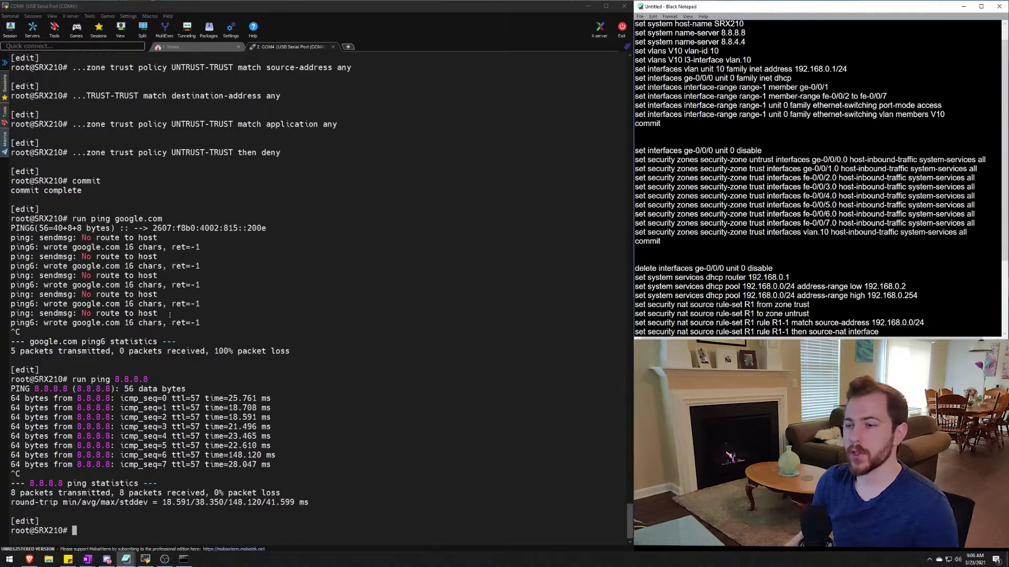
Run 'show configuration | display set' on the SRX210 to list the full configuration.
{"action": "left_click", "coordinate": [228, 275]}
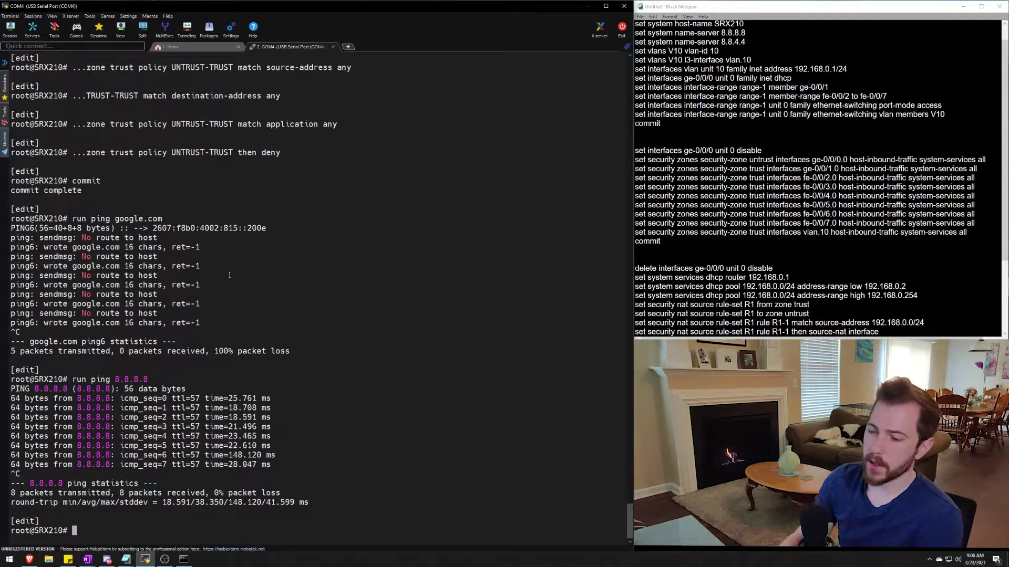
{"action": "type", "text": "run"}
{"action": "key", "text": "BackSpace"}
{"action": "key", "text": "BackSpace"}
{"action": "key", "text": "BackSpace"}
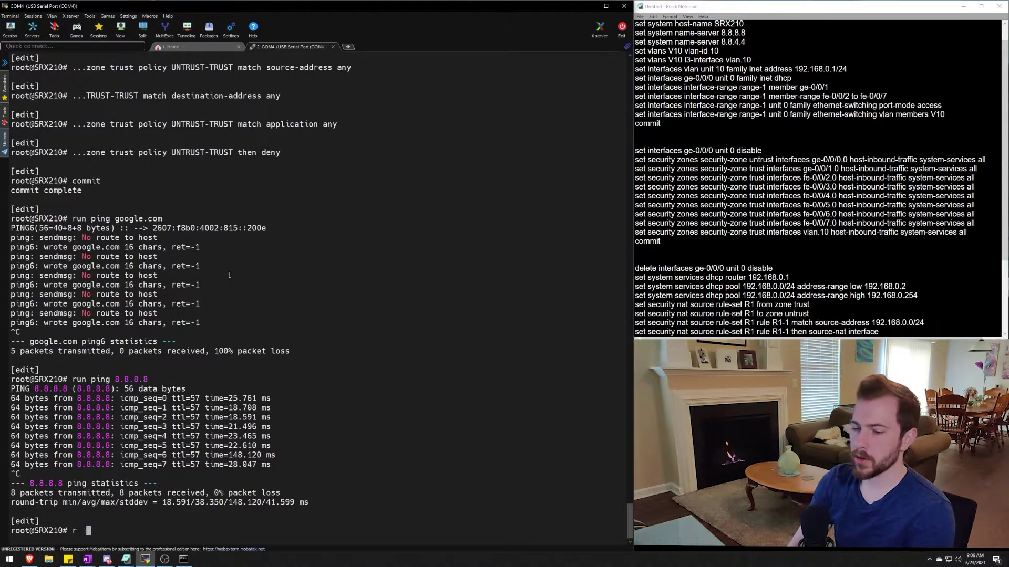
{"action": "type", "text": "run show"}
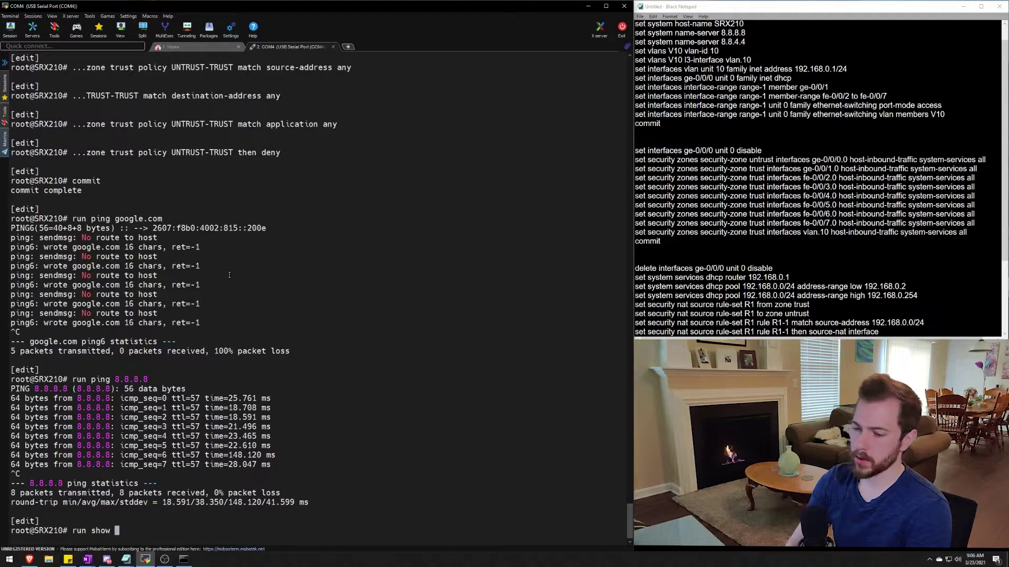
{"action": "type", "text": " conf"}
{"action": "key", "text": "Tab"}
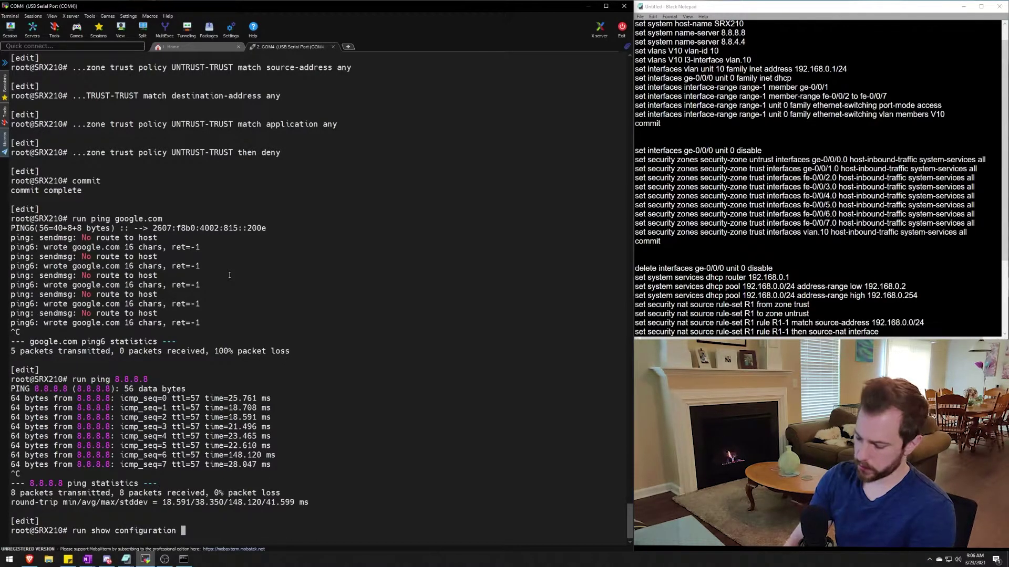
{"action": "key", "text": "BackSpace"}
{"action": "type", "text": "| "}
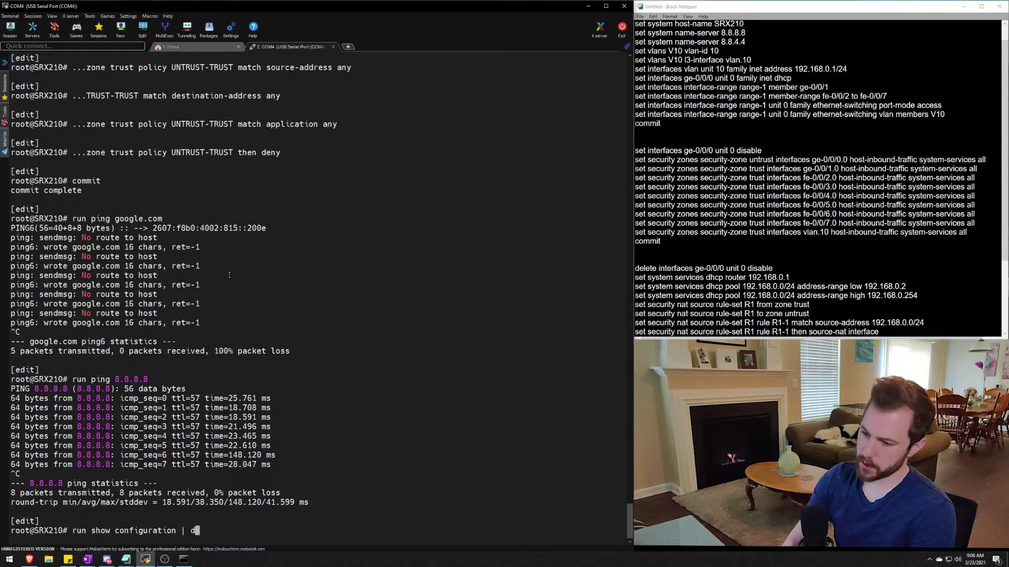
{"action": "type", "text": "display set"}
{"action": "key", "text": "Return"}
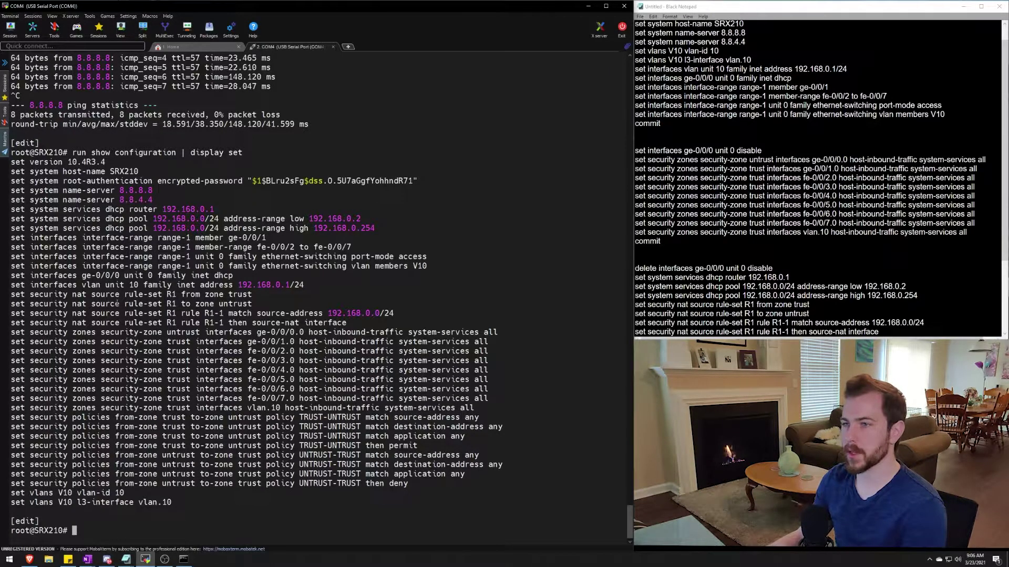
{"action": "double_click", "coordinate": [49, 531]}
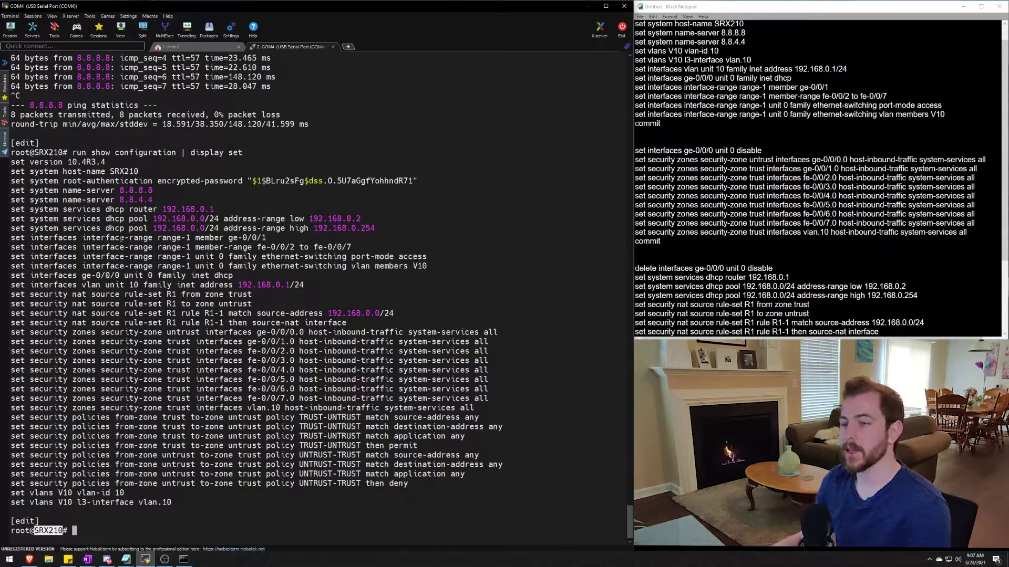
{"action": "left_click", "coordinate": [110, 303]}
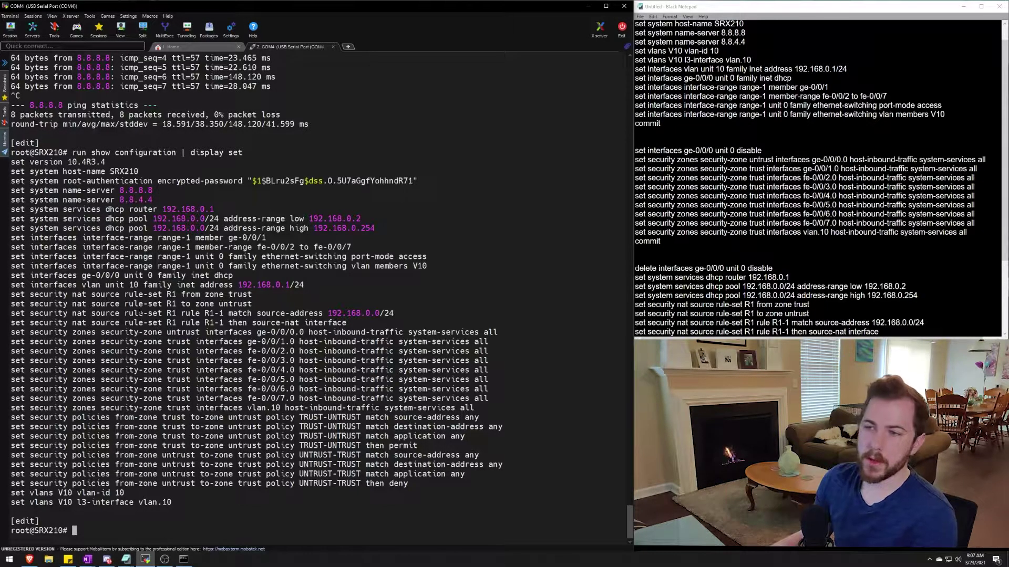